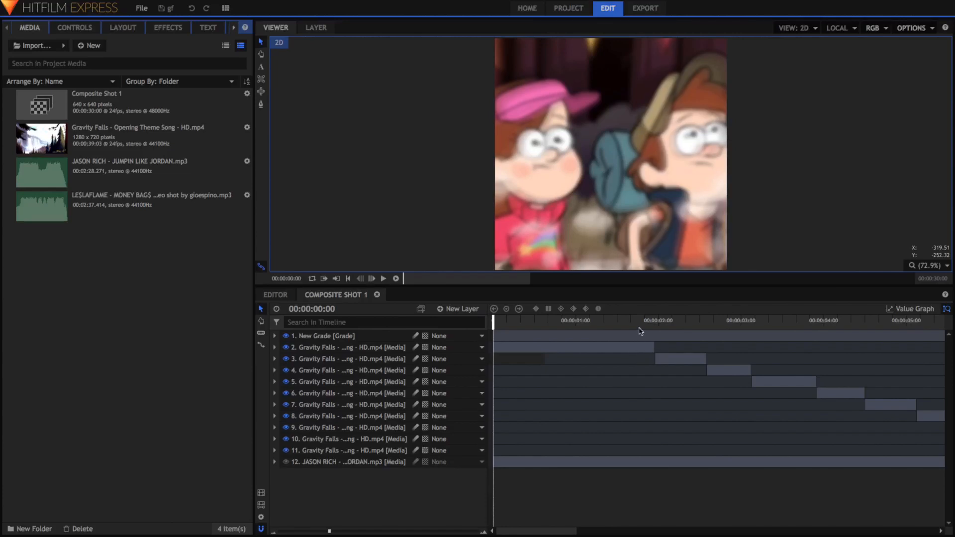
Step: Scrub through the first second of Composite Shot 1 and play back the opening clip from 00:00:00:17
{"action": "left_click_drag", "start_coordinate": [634, 323], "coordinate": [444, 322]}
{"action": "left_click_drag", "start_coordinate": [536, 323], "coordinate": [552, 320]}
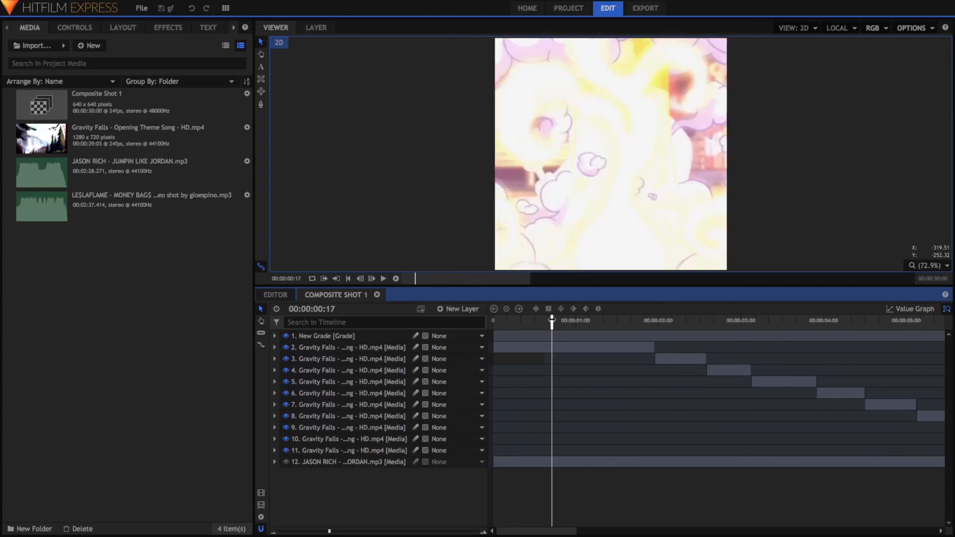
{"action": "key", "text": "space"}
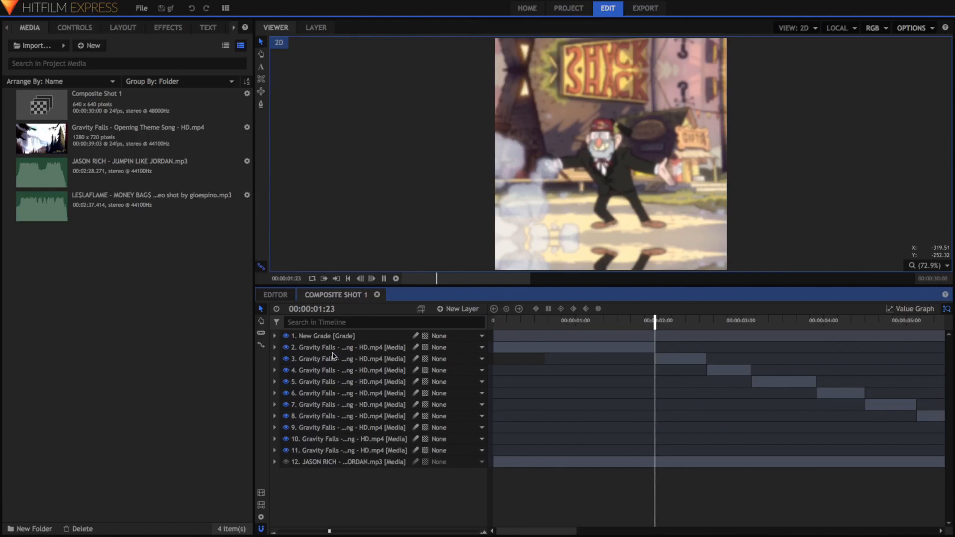
Step: Select the opening clip on layer 2 and expand its list of applied effects
{"action": "left_click", "coordinate": [333, 355]}
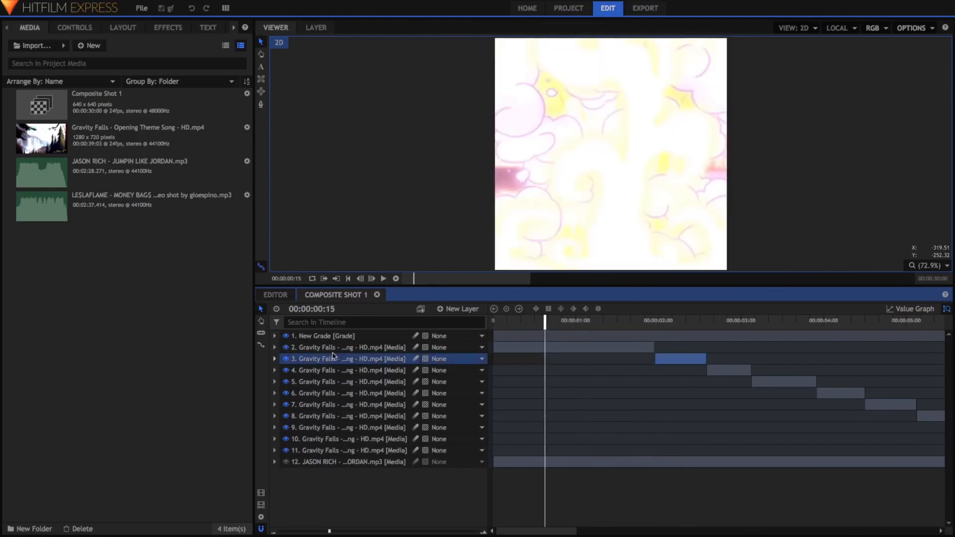
{"action": "left_click", "coordinate": [323, 349]}
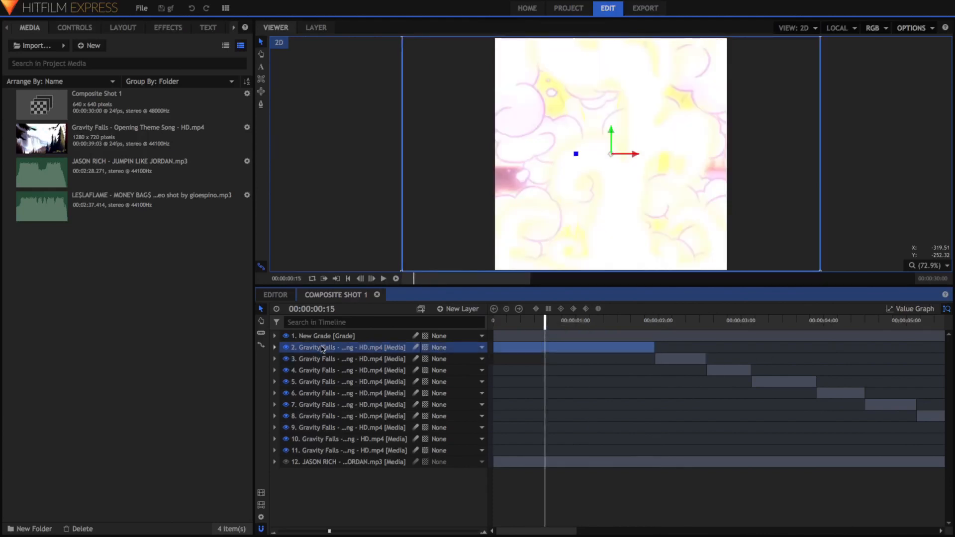
{"action": "left_click", "coordinate": [274, 348]}
{"action": "key", "text": "Left"}
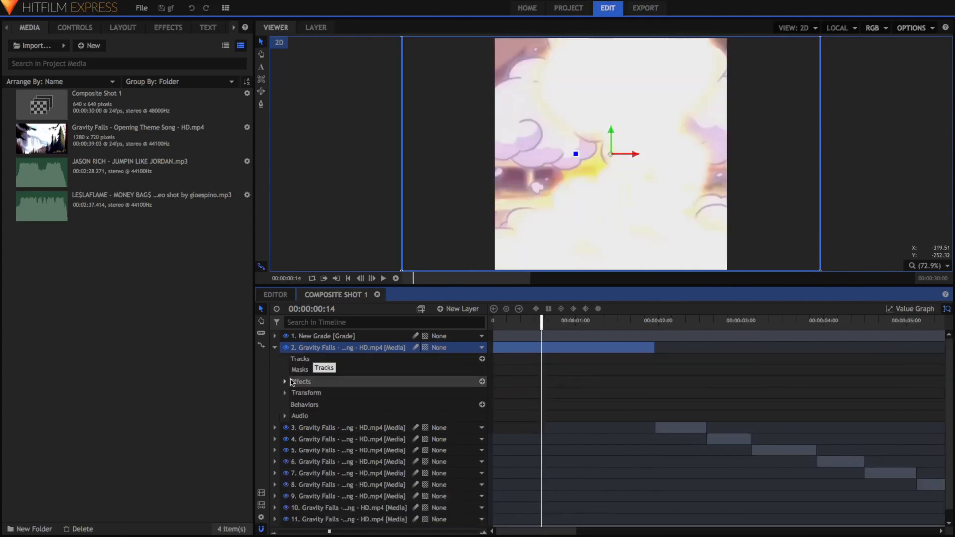
{"action": "left_click", "coordinate": [286, 381]}
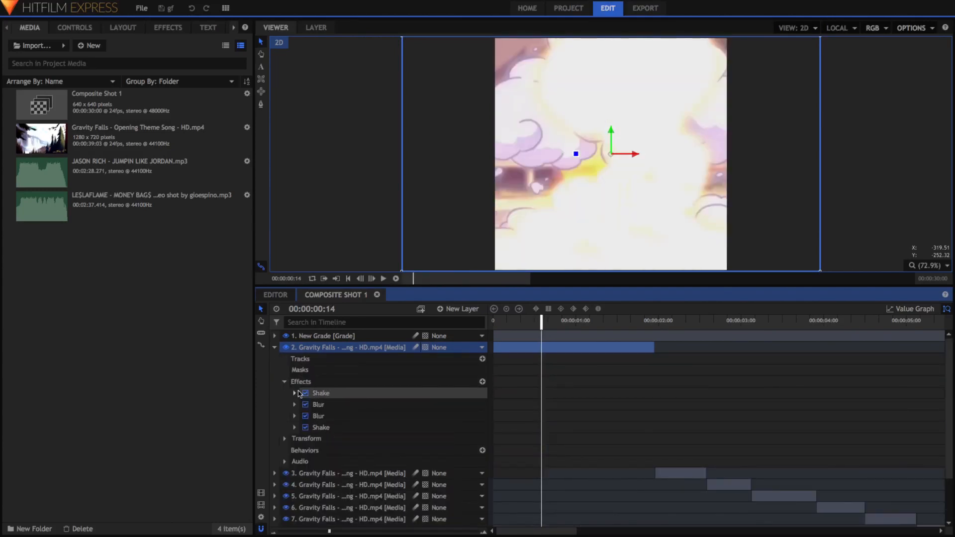
Step: Browse the effects library's Presets folder and select the Spin Transitions preset folder
{"action": "left_click", "coordinate": [170, 29]}
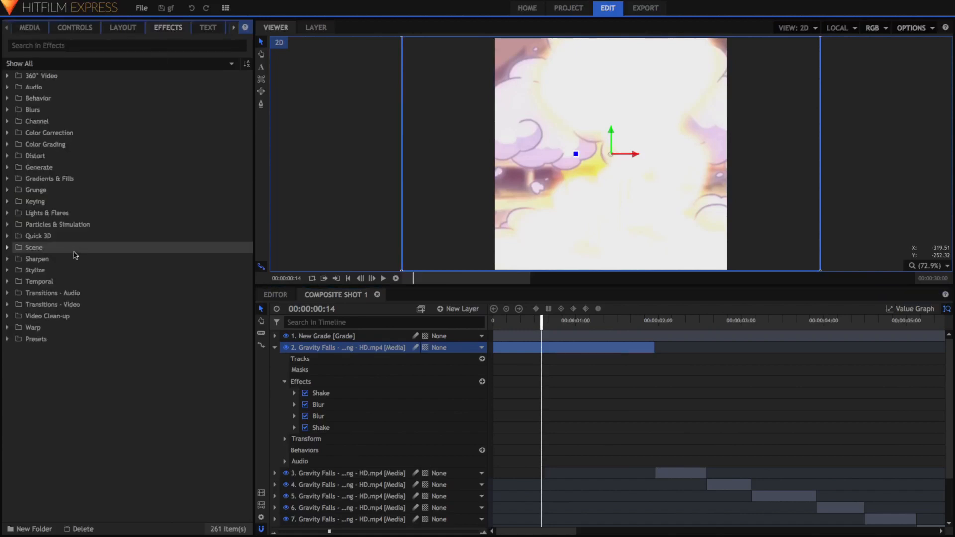
{"action": "left_click", "coordinate": [7, 340]}
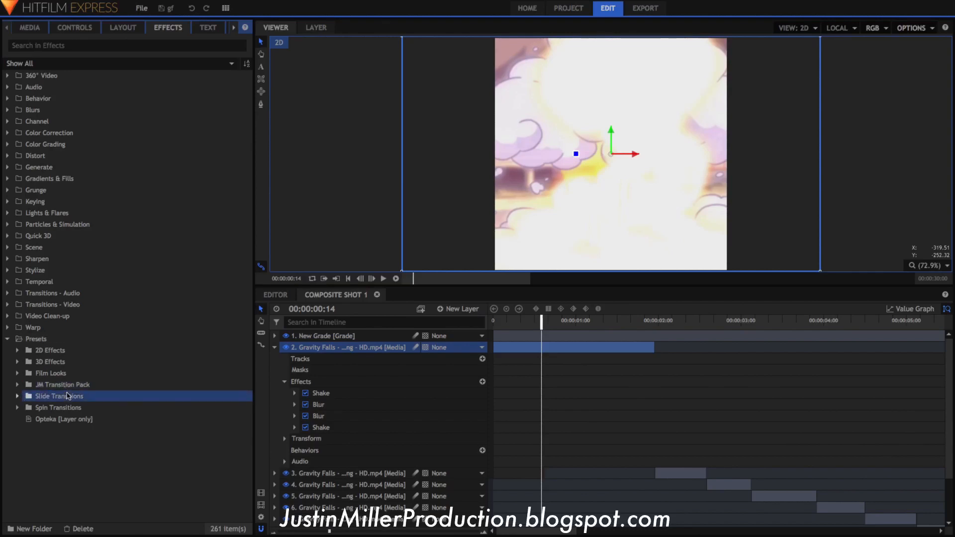
{"action": "left_click", "coordinate": [67, 408]}
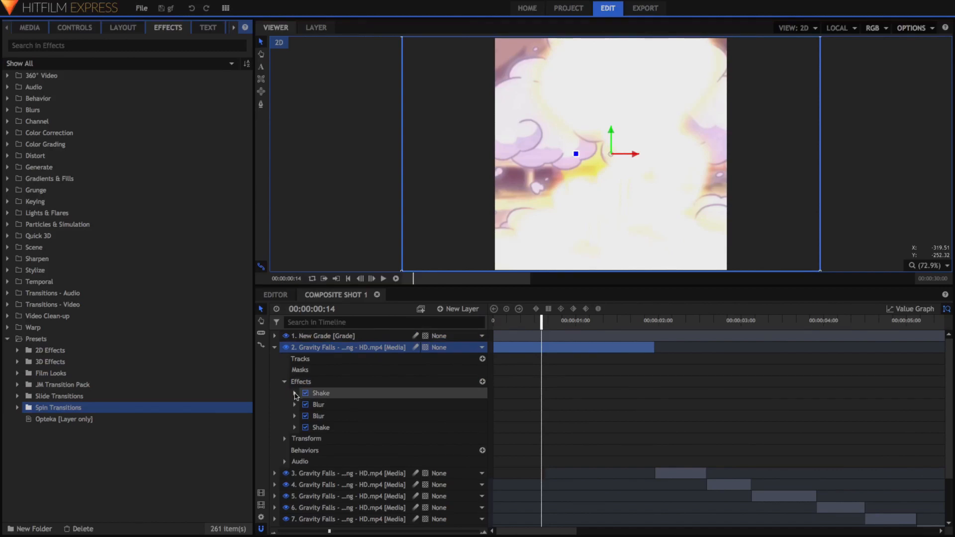
Step: From the start of the timeline, examine layer 2's first Shake and Blur settings and keyframes, and play back their effect
{"action": "left_click", "coordinate": [494, 321]}
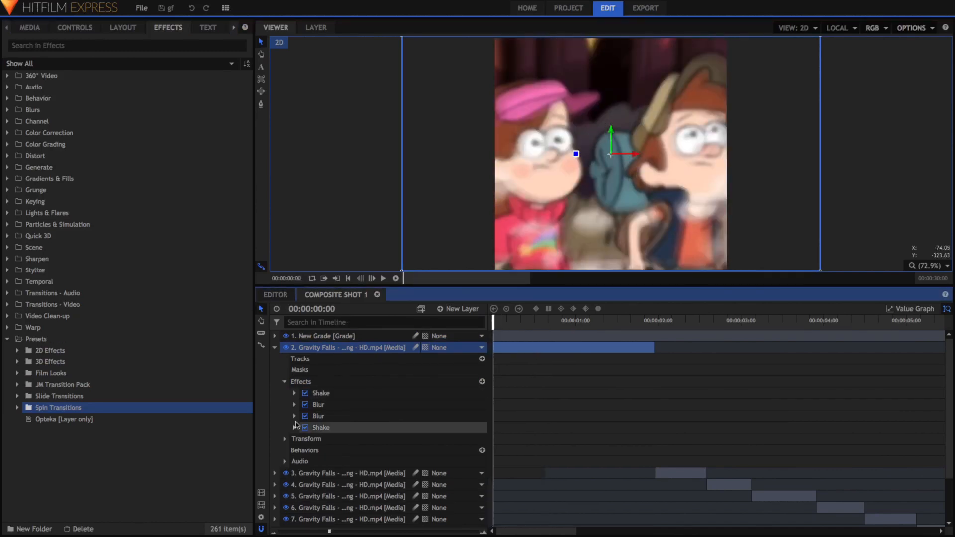
{"action": "left_click", "coordinate": [293, 394]}
{"action": "left_click", "coordinate": [294, 393]}
{"action": "left_click", "coordinate": [294, 393]}
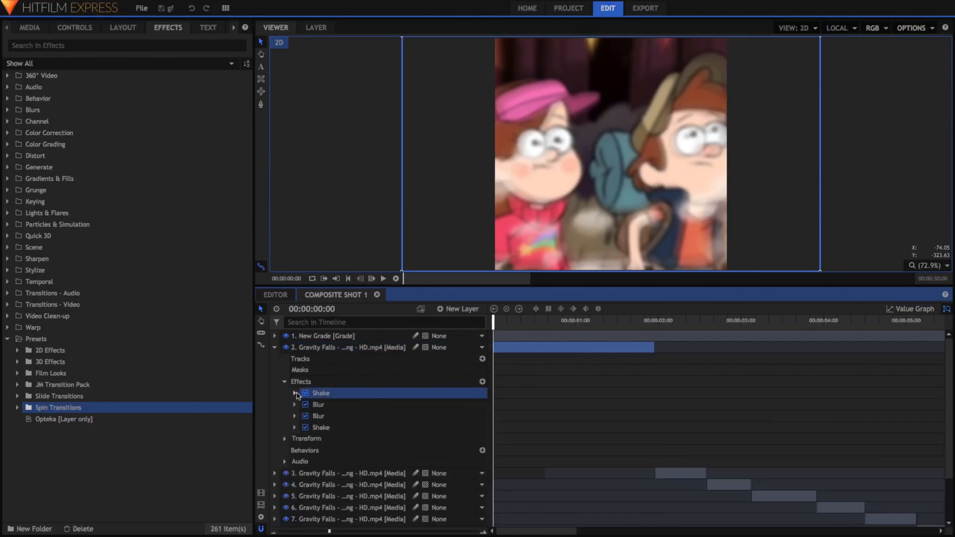
{"action": "left_click", "coordinate": [294, 393]}
{"action": "scroll", "coordinate": [296, 401], "scroll_direction": "down", "scroll_amount": 2}
{"action": "left_click", "coordinate": [294, 469]}
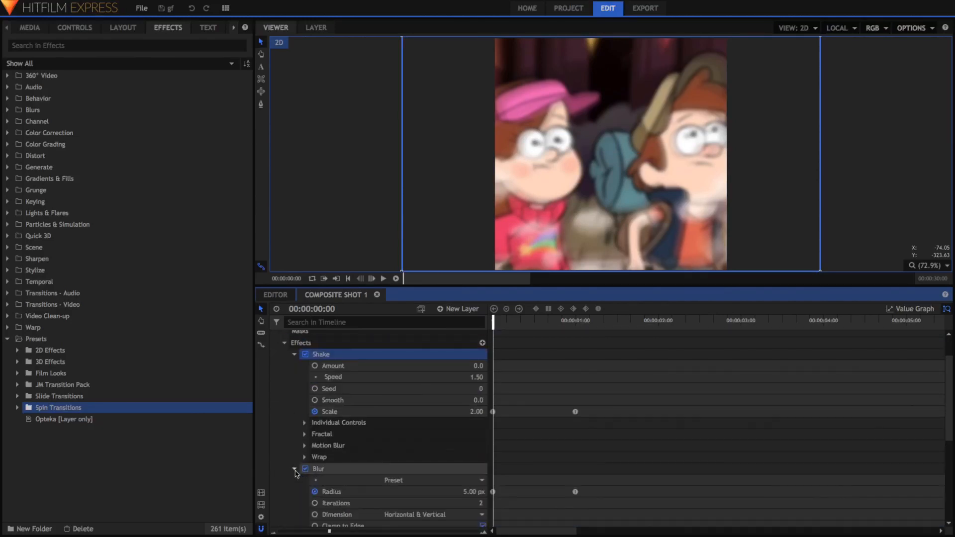
{"action": "key", "text": "Right"}
{"action": "key", "text": "space"}
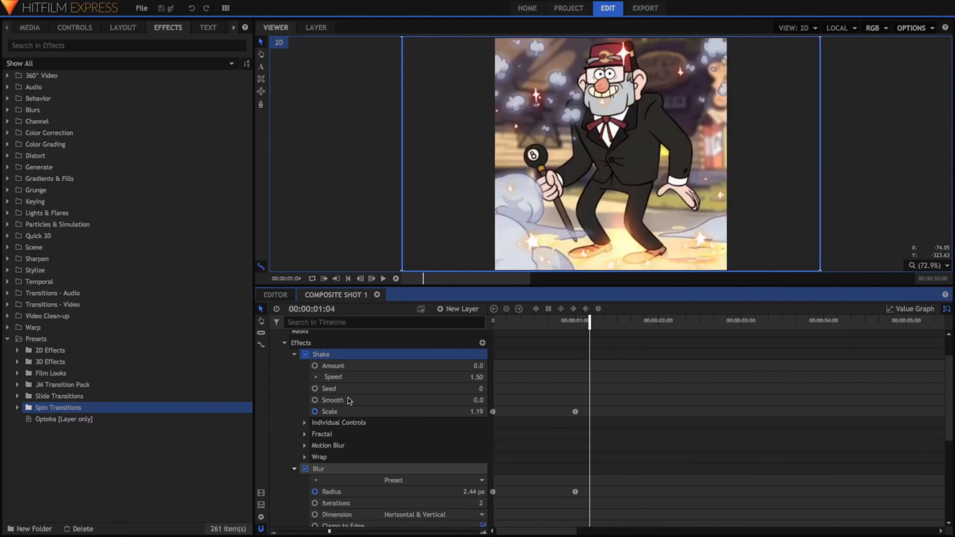
Step: Collapse the first Shake and Blur settings and the Effects group of layer 2
{"action": "left_click", "coordinate": [285, 343]}
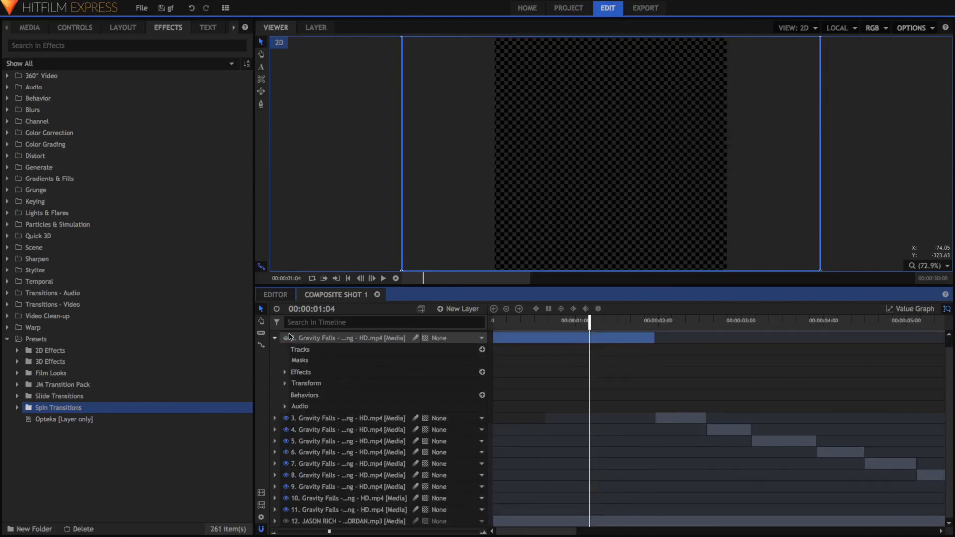
{"action": "left_click", "coordinate": [285, 372]}
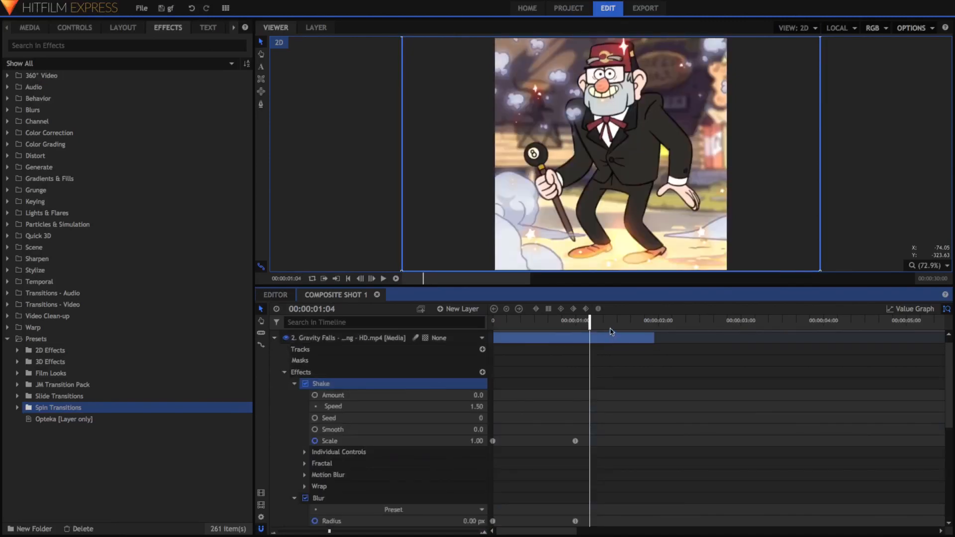
{"action": "scroll", "coordinate": [299, 438], "scroll_direction": "down", "scroll_amount": 1}
{"action": "left_click", "coordinate": [294, 370]}
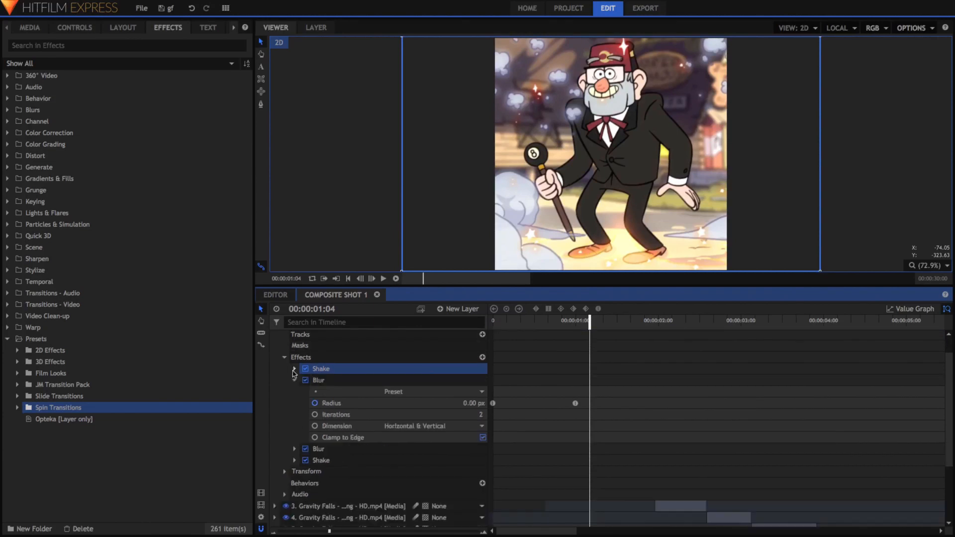
{"action": "left_click", "coordinate": [294, 379]}
{"action": "scroll", "coordinate": [287, 433], "scroll_direction": "up", "scroll_amount": 2}
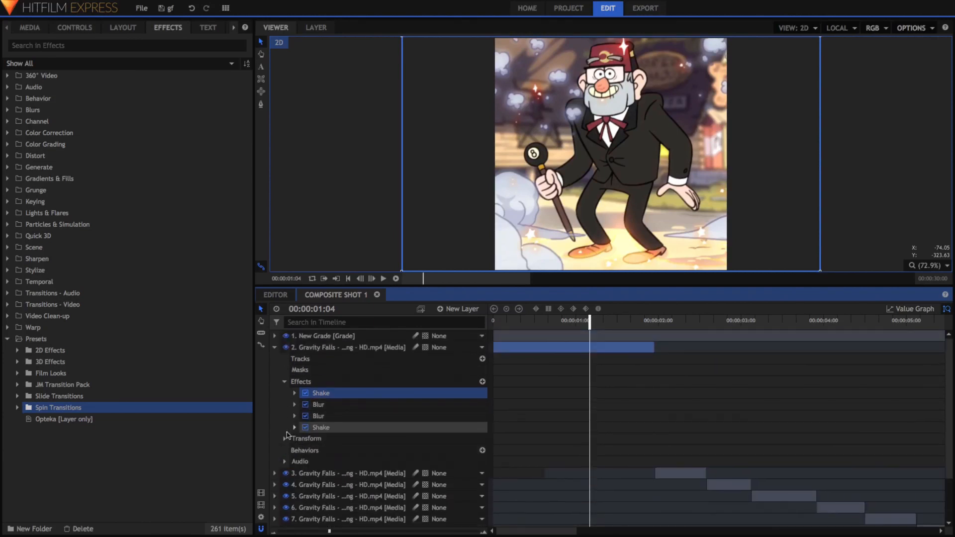
{"action": "left_click", "coordinate": [285, 382]}
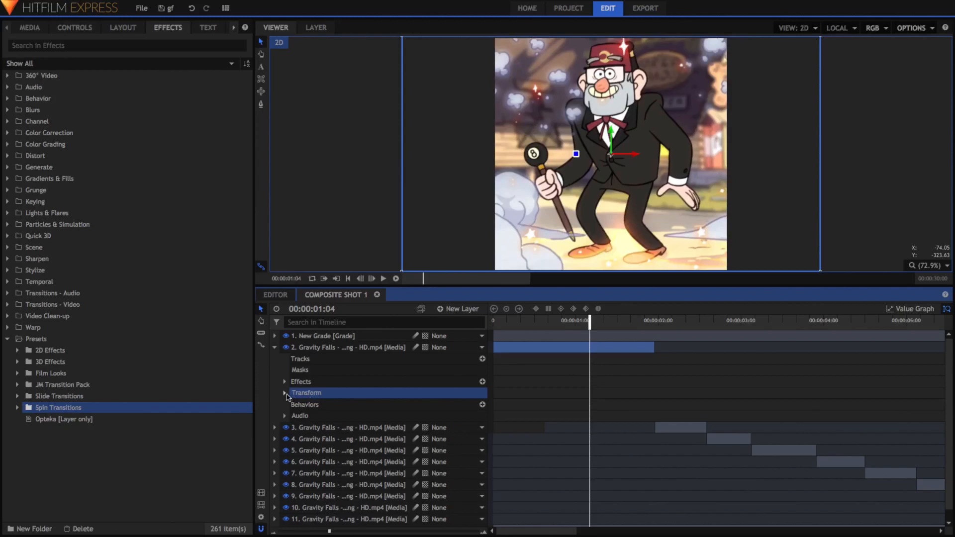
Step: Expand layer 2's Transform properties and examine its Scale keyframes from 00:00:01:14 to the end of the clip
{"action": "left_click", "coordinate": [285, 393]}
{"action": "left_click", "coordinate": [623, 323]}
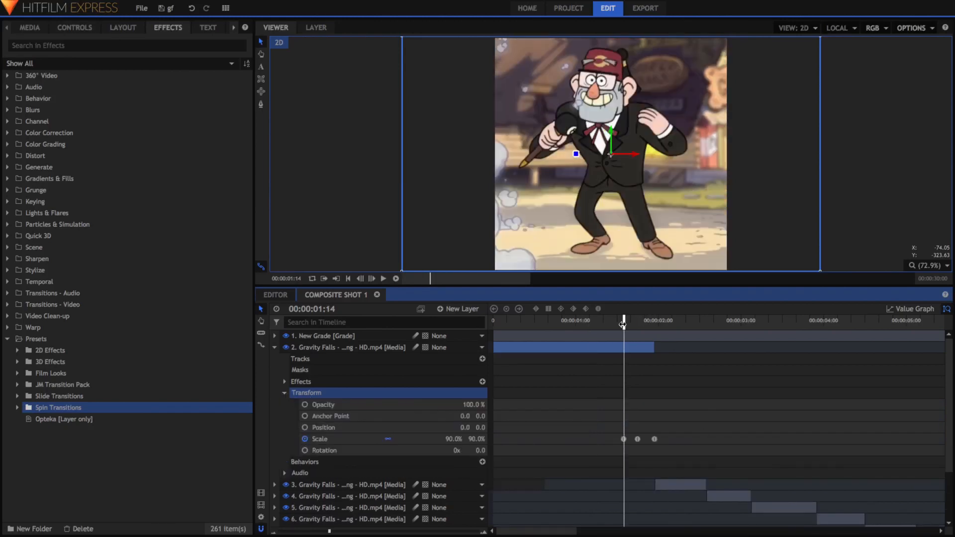
{"action": "key", "text": "space"}
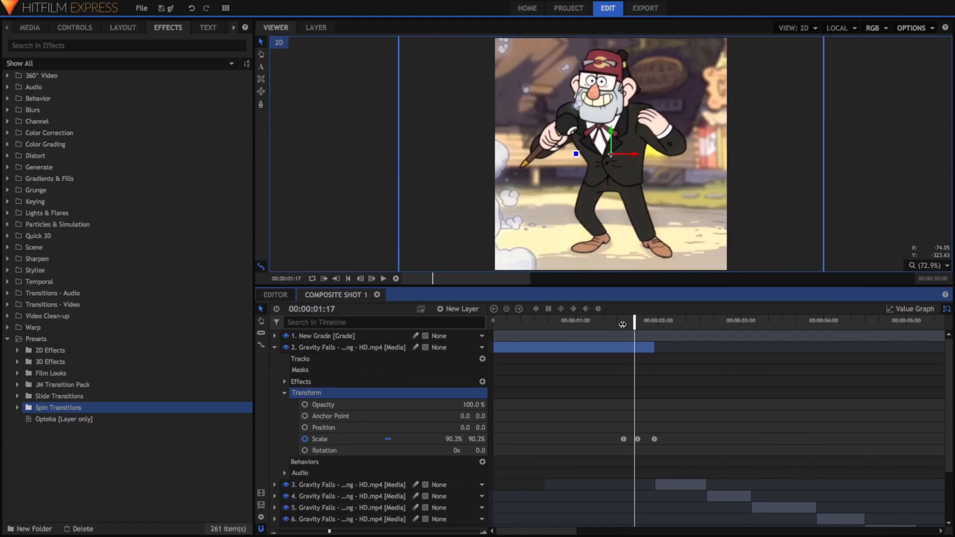
{"action": "key", "text": "Left"}
{"action": "key", "text": "Left"}
{"action": "key", "text": "Left"}
{"action": "key", "text": "Left"}
{"action": "key", "text": "Left"}
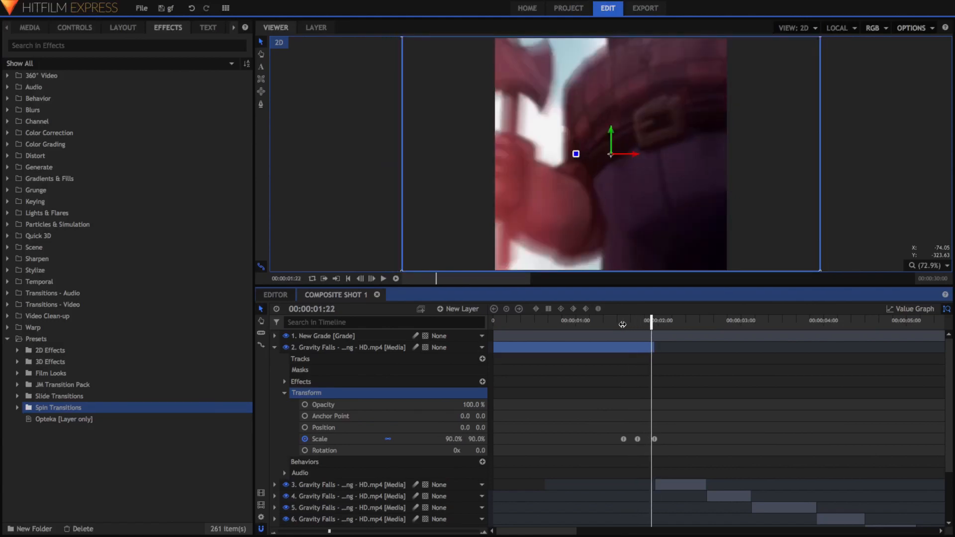
{"action": "key", "text": "Left"}
{"action": "key", "text": "Left"}
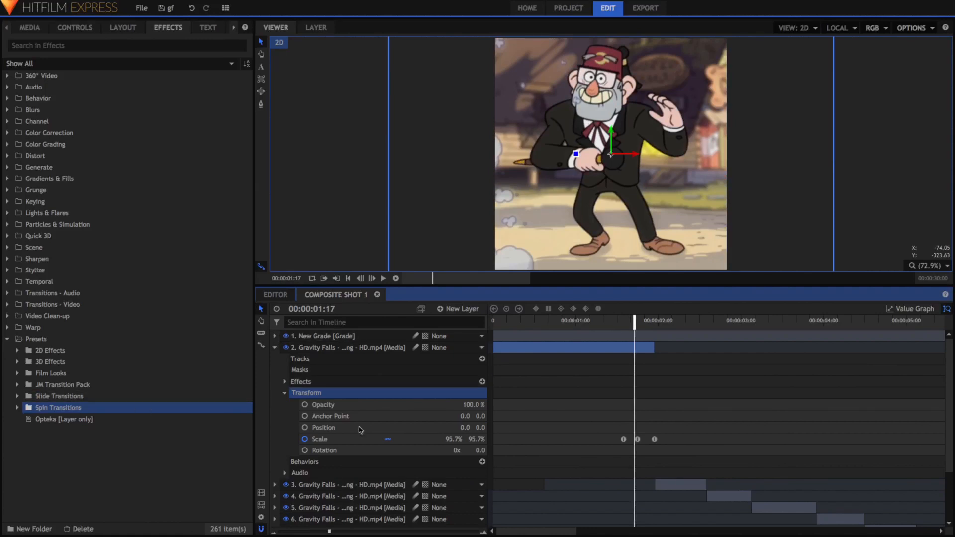
Step: Step frame by frame across the cut from layer 2 to layer 3, stopping at 00:00:02:01
{"action": "key", "text": "Right"}
{"action": "key", "text": "Right"}
{"action": "key", "text": "Right"}
{"action": "key", "text": "Right"}
{"action": "key", "text": "Right"}
{"action": "key", "text": "Right"}
{"action": "key", "text": "Right"}
{"action": "key", "text": "Right"}
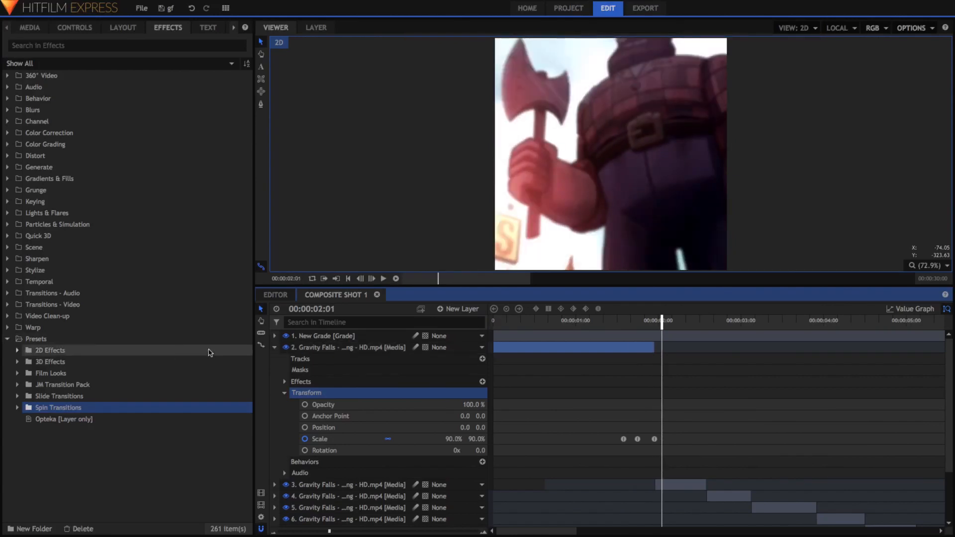
Step: Collapse layer 2 and inspect layer 3's clip frame by frame, ending at 00:00:02:10
{"action": "left_click", "coordinate": [273, 347]}
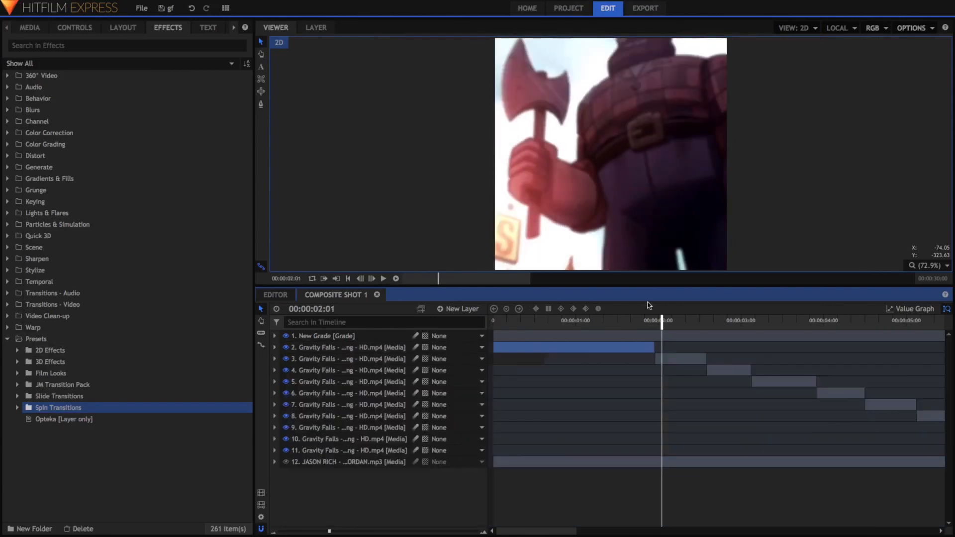
{"action": "key", "text": "Right"}
{"action": "key", "text": "Right"}
{"action": "key", "text": "Right"}
{"action": "key", "text": "Right"}
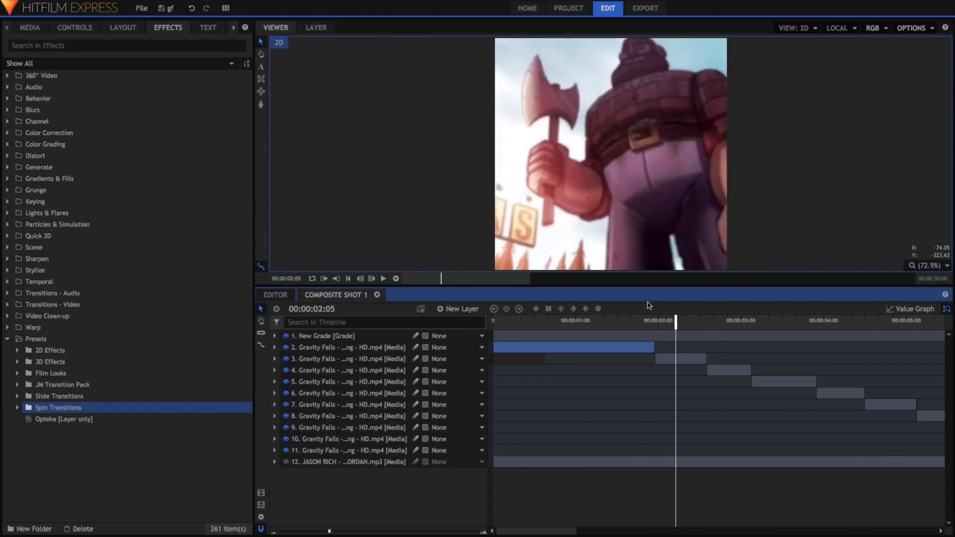
{"action": "key", "text": "Right"}
{"action": "key", "text": "Right"}
{"action": "key", "text": "Right"}
{"action": "key", "text": "Right"}
{"action": "key", "text": "Right"}
{"action": "key", "text": "Right"}
{"action": "key", "text": "Right"}
{"action": "key", "text": "Right"}
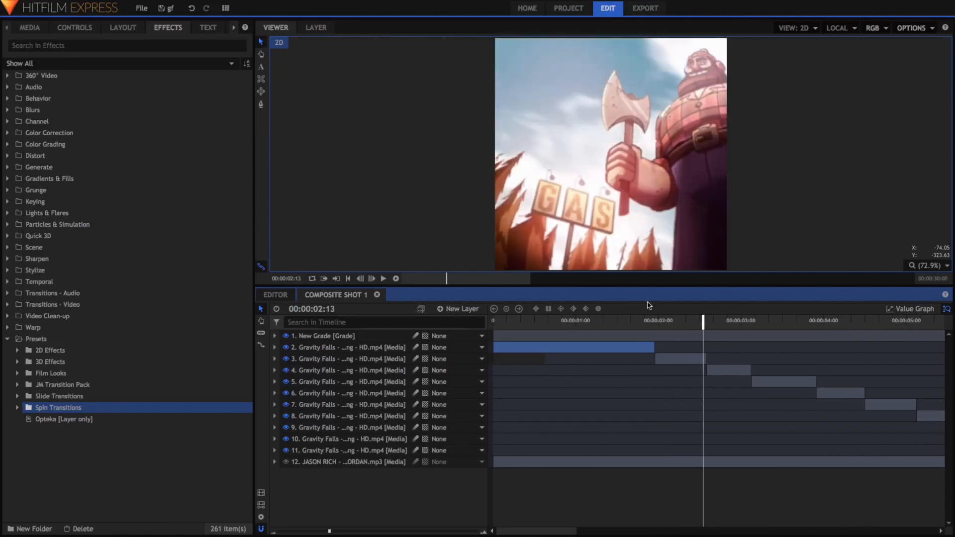
{"action": "key", "text": "Left"}
{"action": "key", "text": "Left"}
{"action": "key", "text": "Left"}
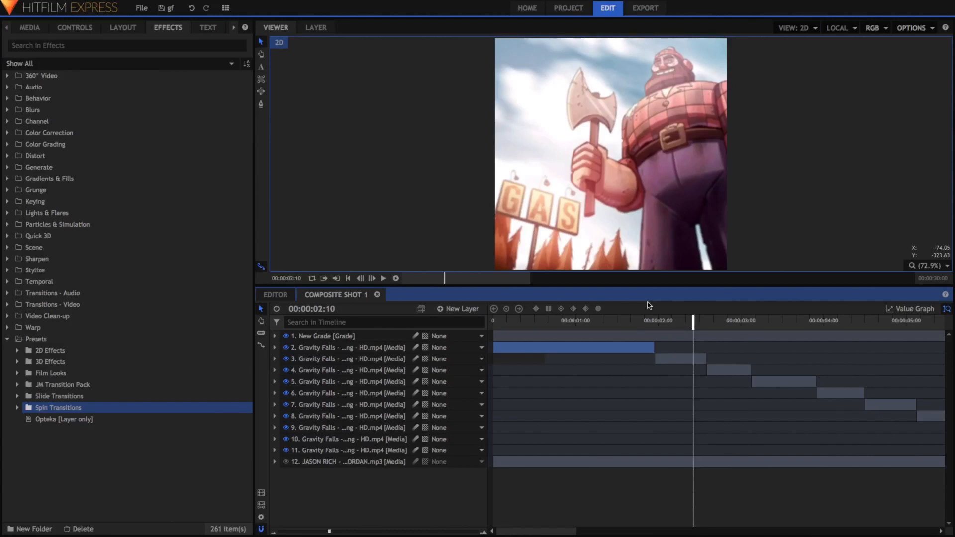
Step: Expand layer 3's Transform and Spherical Warp settings, and examine the Shift Texture X keyframes up to the end of the clip
{"action": "left_click", "coordinate": [659, 359]}
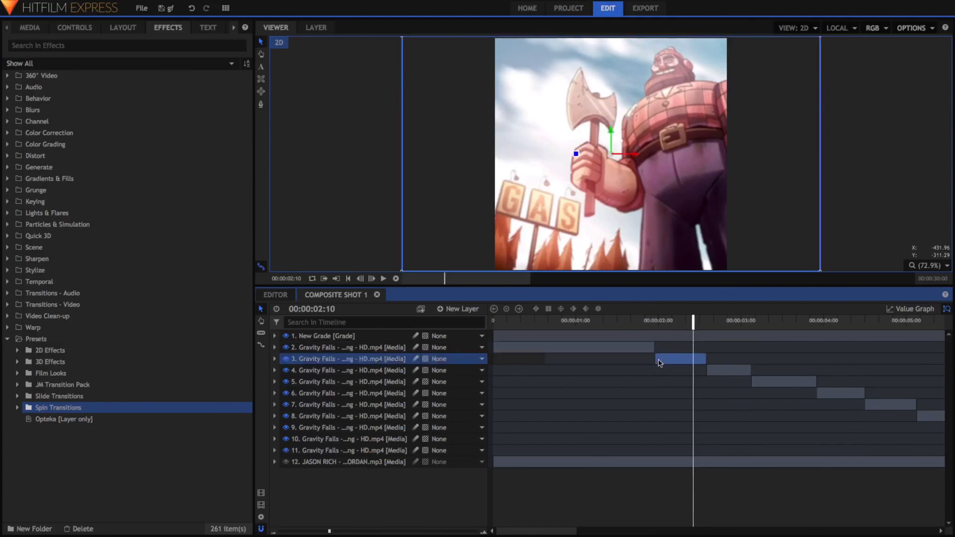
{"action": "left_click", "coordinate": [274, 358]}
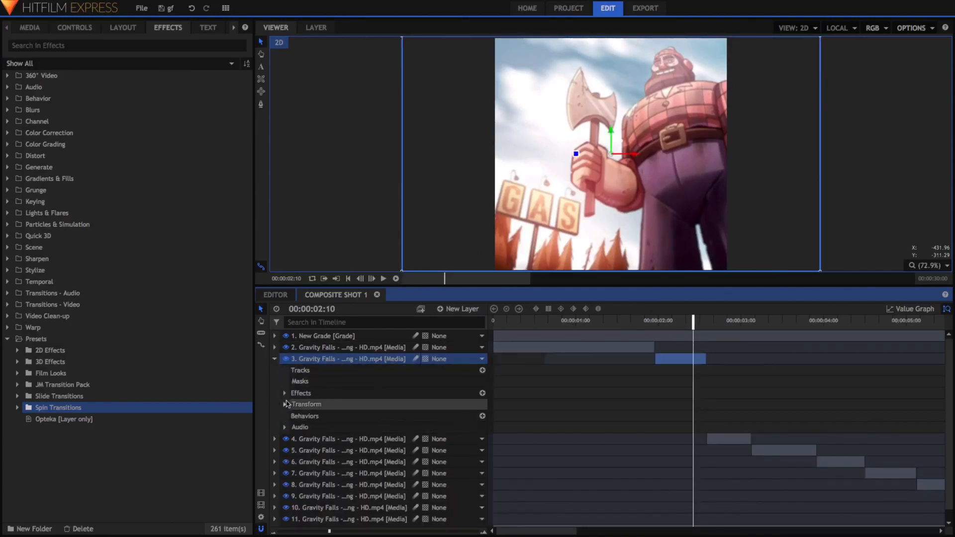
{"action": "left_click", "coordinate": [284, 404]}
{"action": "left_click", "coordinate": [284, 393]}
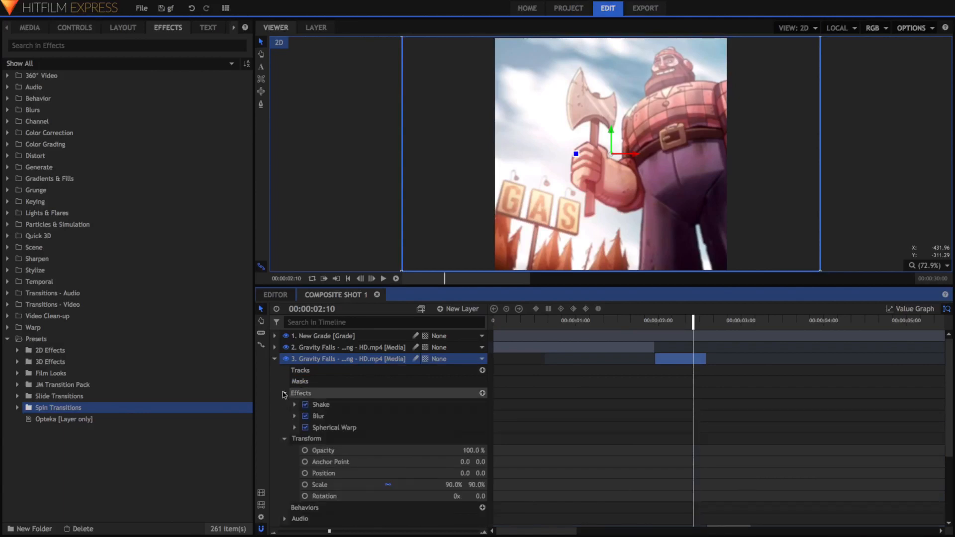
{"action": "left_click", "coordinate": [342, 427]}
{"action": "left_click", "coordinate": [295, 428]}
{"action": "scroll", "coordinate": [800, 434], "scroll_direction": "down", "scroll_amount": 1}
{"action": "key", "text": "space"}
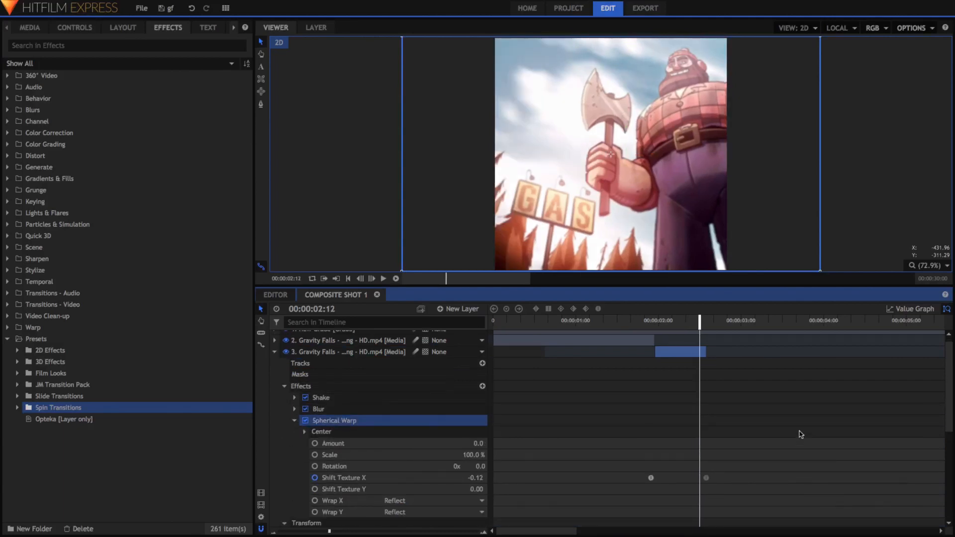
{"action": "key", "text": "Left"}
{"action": "key", "text": "Left"}
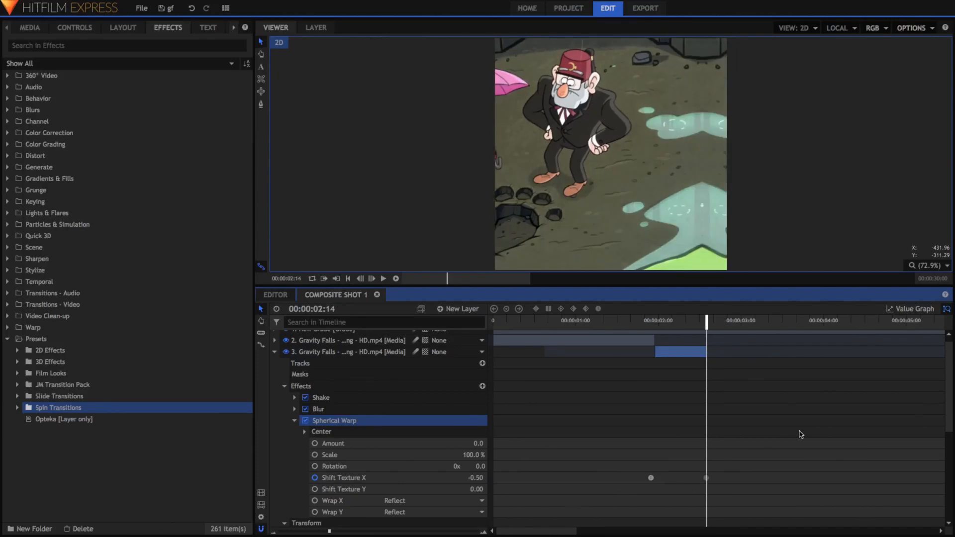
Step: Collapse layer 3 and step back frame by frame from 00:00:03:08 to review the cut between layers 4 and 5
{"action": "left_click", "coordinate": [275, 353]}
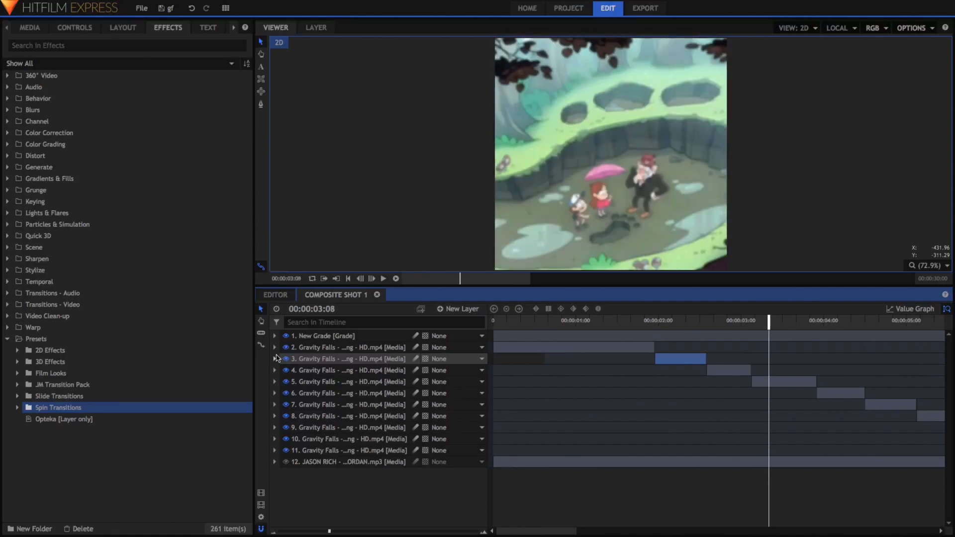
{"action": "key", "text": "Left"}
{"action": "key", "text": "Left"}
{"action": "key", "text": "Left"}
{"action": "key", "text": "Left"}
{"action": "key", "text": "Left"}
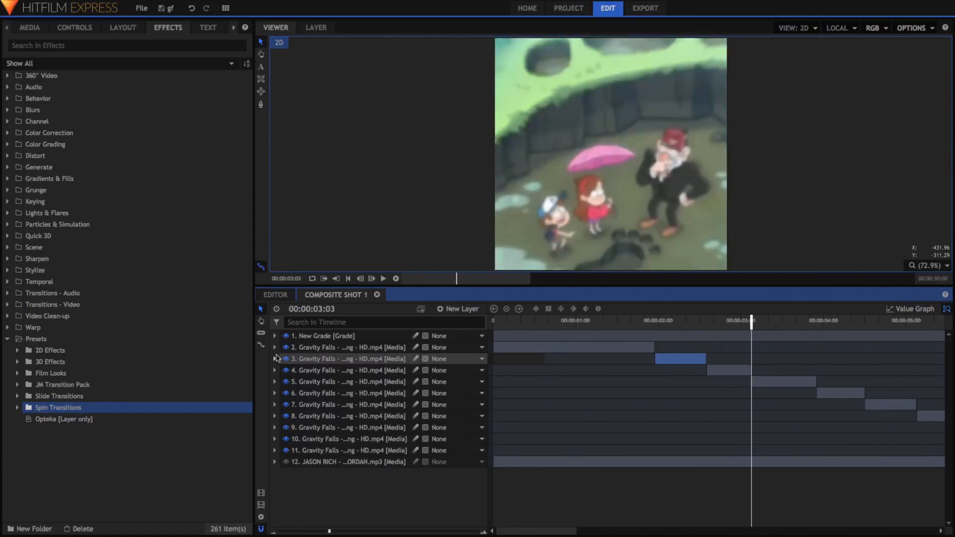
{"action": "key", "text": "Left"}
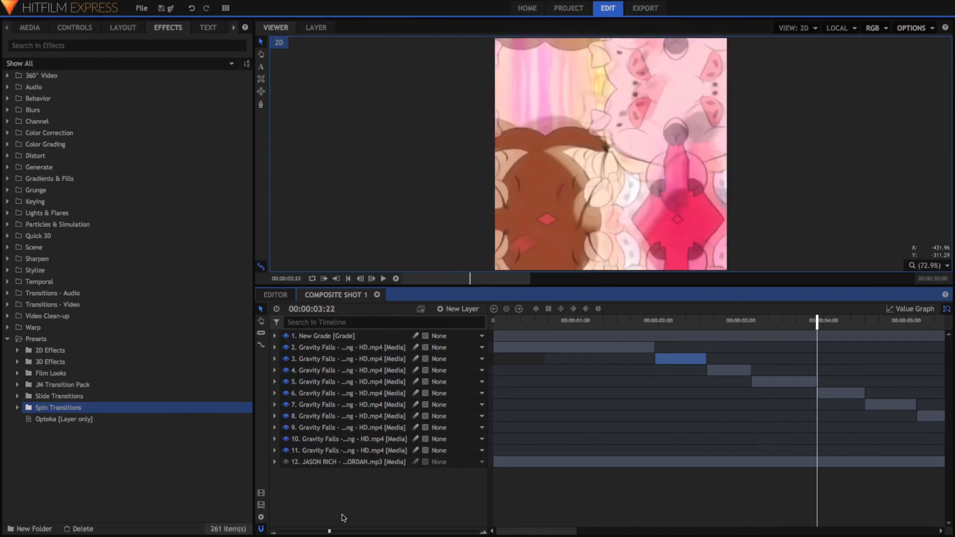
Step: Step back frame by frame through the end of layer 5's clip to 00:00:03:15
{"action": "key", "text": "Left"}
{"action": "key", "text": "Left"}
{"action": "key", "text": "Left"}
{"action": "key", "text": "Left"}
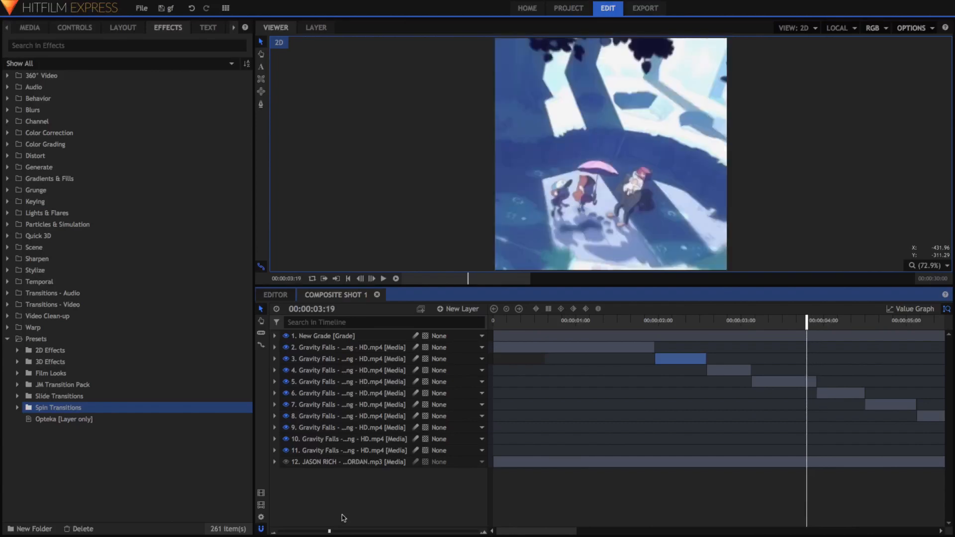
{"action": "key", "text": "Left"}
{"action": "key", "text": "Left"}
{"action": "key", "text": "Left"}
{"action": "key", "text": "Left"}
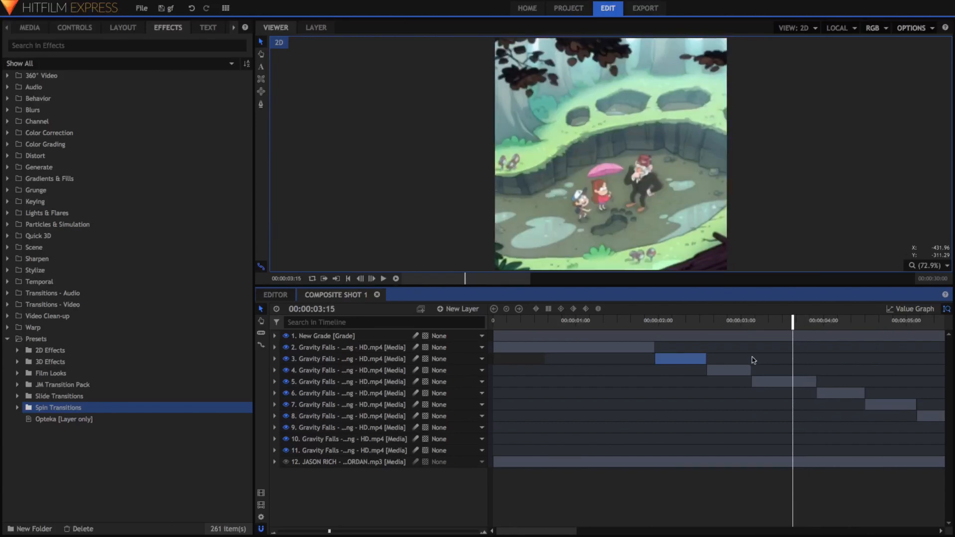
Step: Step forward frame by frame across the cut from layer 5 to layer 6, stopping at 00:00:04:01
{"action": "key", "text": "Right"}
{"action": "key", "text": "Right"}
{"action": "key", "text": "Right"}
{"action": "key", "text": "Right"}
{"action": "key", "text": "Right"}
{"action": "key", "text": "Right"}
{"action": "key", "text": "Right"}
{"action": "key", "text": "Right"}
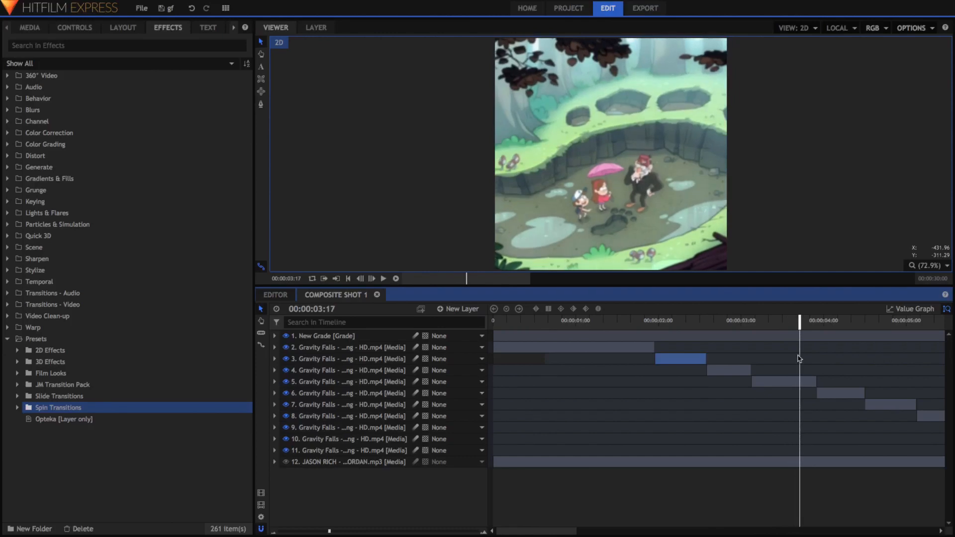
{"action": "key", "text": "Right"}
{"action": "key", "text": "Right"}
{"action": "key", "text": "Right"}
{"action": "key", "text": "Right"}
{"action": "key", "text": "Right"}
{"action": "key", "text": "Right"}
{"action": "key", "text": "Right"}
{"action": "key", "text": "Right"}
{"action": "key", "text": "Right"}
{"action": "key", "text": "Right"}
{"action": "key", "text": "Right"}
{"action": "key", "text": "Right"}
{"action": "key", "text": "Right"}
{"action": "key", "text": "Right"}
{"action": "key", "text": "Right"}
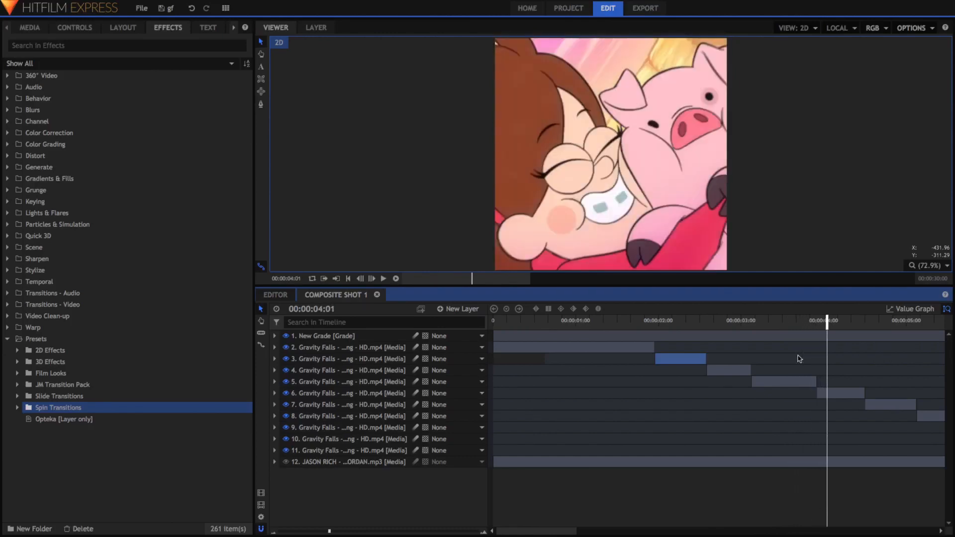
Step: Inspect the rest of layer 6's clip frame by frame up to 00:00:04:11
{"action": "key", "text": "Right"}
{"action": "key", "text": "Right"}
{"action": "key", "text": "Right"}
{"action": "key", "text": "Right"}
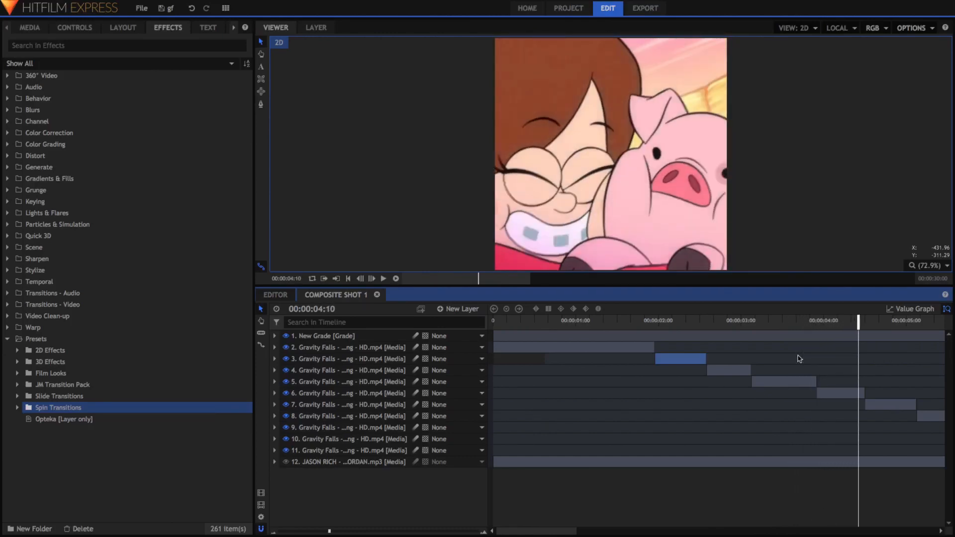
{"action": "key", "text": "Right"}
{"action": "key", "text": "Right"}
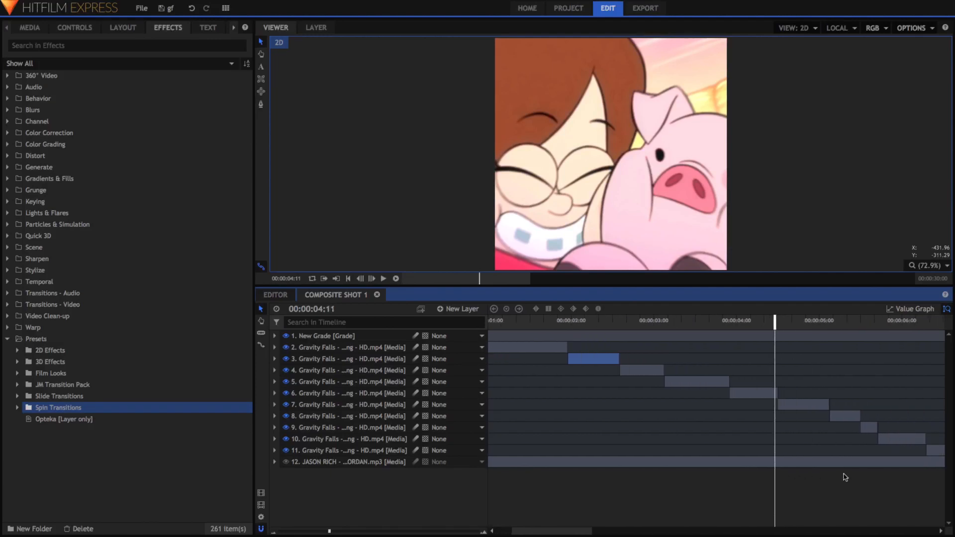
Step: Step frame by frame across the cut from layer 6 to layer 7, stopping at 00:00:04:17
{"action": "key", "text": "Right"}
{"action": "key", "text": "Right"}
{"action": "key", "text": "Right"}
{"action": "key", "text": "Right"}
{"action": "key", "text": "Right"}
{"action": "key", "text": "Right"}
{"action": "key", "text": "Right"}
{"action": "key", "text": "Right"}
{"action": "key", "text": "Right"}
{"action": "key", "text": "Right"}
{"action": "key", "text": "Right"}
{"action": "key", "text": "Right"}
{"action": "key", "text": "Right"}
{"action": "key", "text": "Right"}
{"action": "key", "text": "Right"}
{"action": "key", "text": "Right"}
{"action": "key", "text": "Right"}
{"action": "key", "text": "Right"}
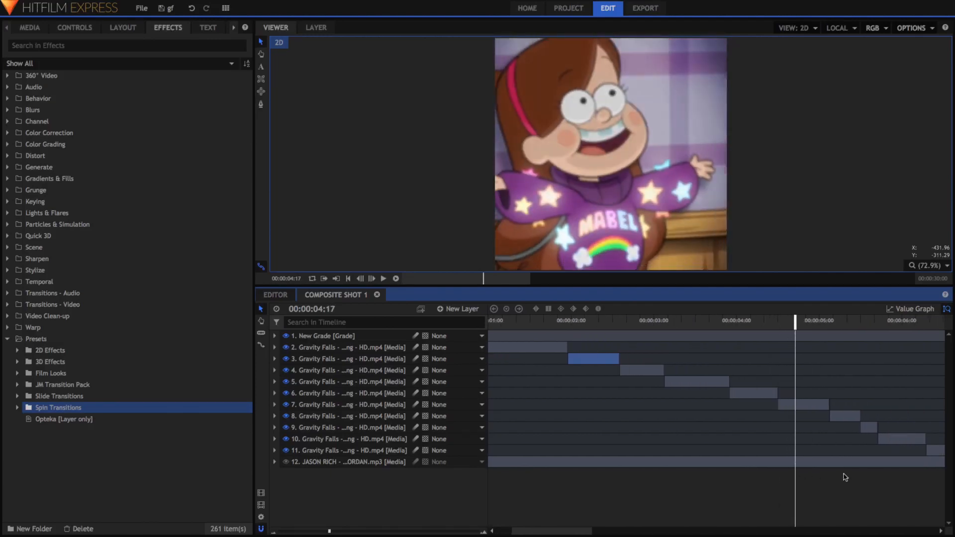
Step: Review the cut from layer 7 to layer 8 frame by frame, ending at 00:00:05:10
{"action": "key", "text": "Right"}
{"action": "key", "text": "Right"}
{"action": "key", "text": "Right"}
{"action": "key", "text": "Right"}
{"action": "key", "text": "Right"}
{"action": "key", "text": "Right"}
{"action": "key", "text": "Right"}
{"action": "key", "text": "Right"}
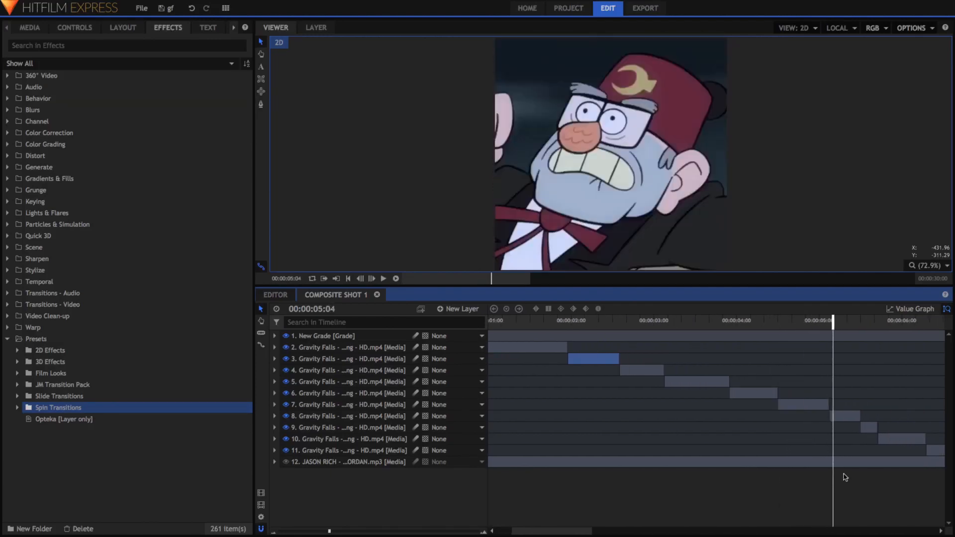
{"action": "key", "text": "Right"}
{"action": "key", "text": "Right"}
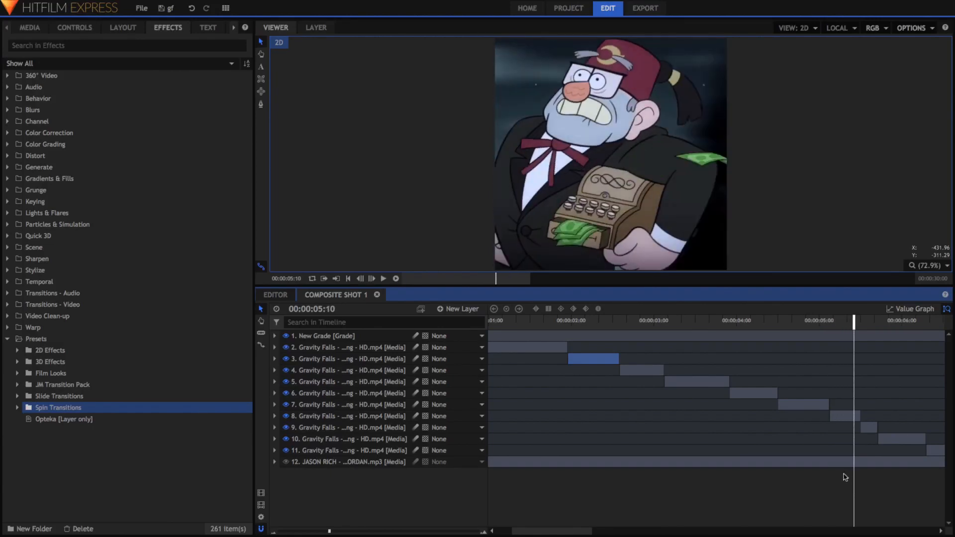
Step: Step back through layer 8's opening frames into layer 7, stopping at 00:00:04:23
{"action": "key", "text": "Left"}
{"action": "key", "text": "Left"}
{"action": "key", "text": "Left"}
{"action": "key", "text": "Left"}
{"action": "key", "text": "Left"}
{"action": "key", "text": "Left"}
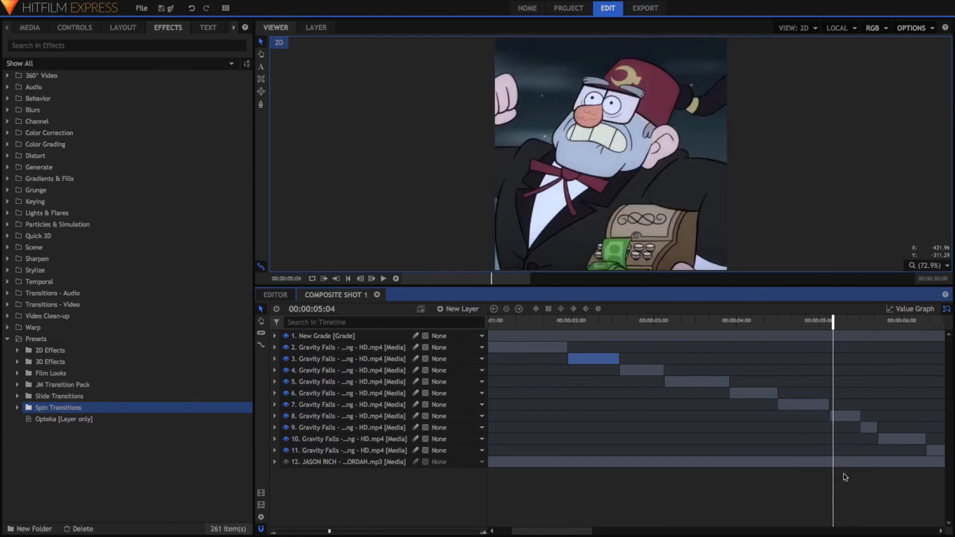
{"action": "key", "text": "Left"}
{"action": "key", "text": "Left"}
{"action": "key", "text": "Left"}
{"action": "key", "text": "Left"}
{"action": "key", "text": "Left"}
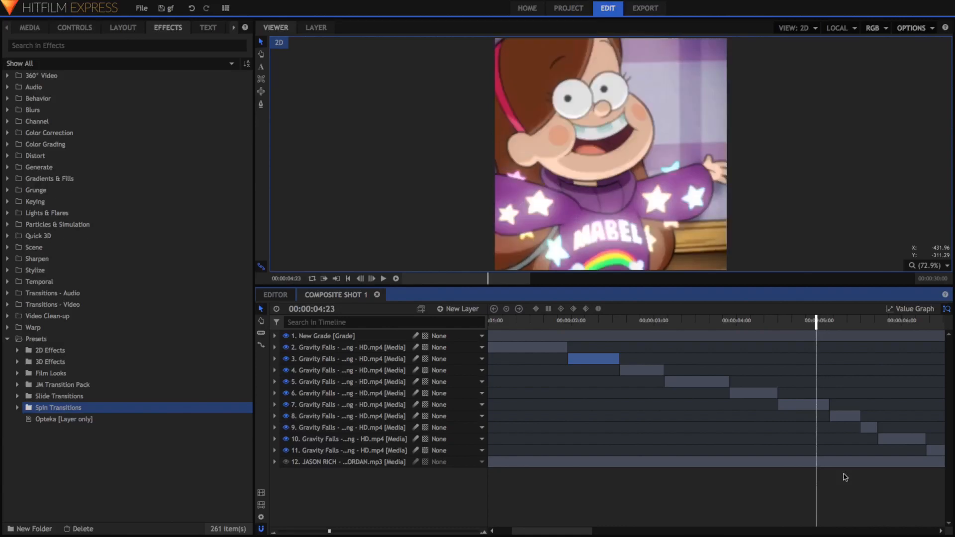
Step: Replay the cut between layers 7 and 8 frame by frame, returning to 00:00:05:10
{"action": "key", "text": "Right"}
{"action": "key", "text": "Right"}
{"action": "key", "text": "Right"}
{"action": "key", "text": "Right"}
{"action": "key", "text": "Right"}
{"action": "key", "text": "Right"}
{"action": "key", "text": "Right"}
{"action": "key", "text": "Right"}
{"action": "key", "text": "Right"}
{"action": "key", "text": "Right"}
{"action": "key", "text": "Right"}
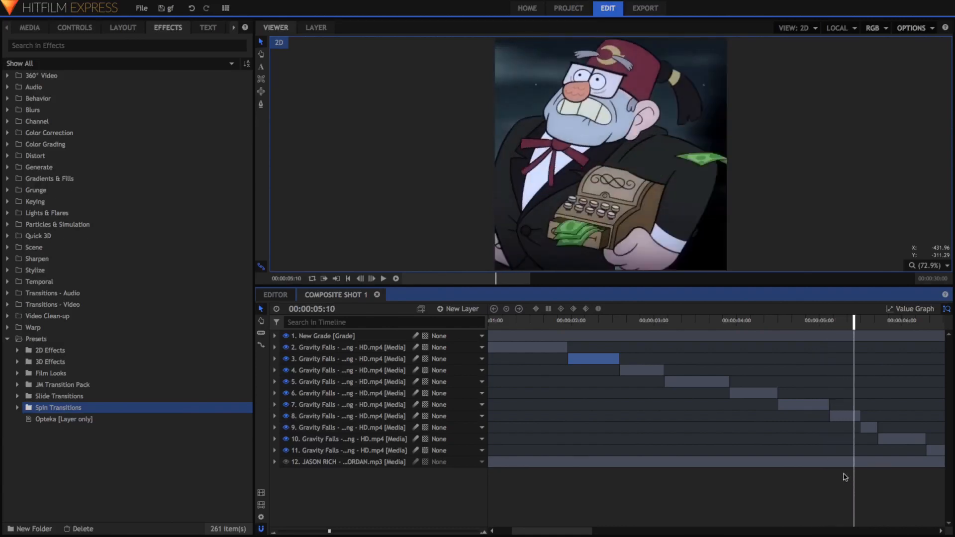
Step: Step forward through layer 9's short clip into layer 10, stopping at 00:00:05:18
{"action": "key", "text": "Right"}
{"action": "key", "text": "Right"}
{"action": "key", "text": "Right"}
{"action": "key", "text": "Right"}
{"action": "key", "text": "Right"}
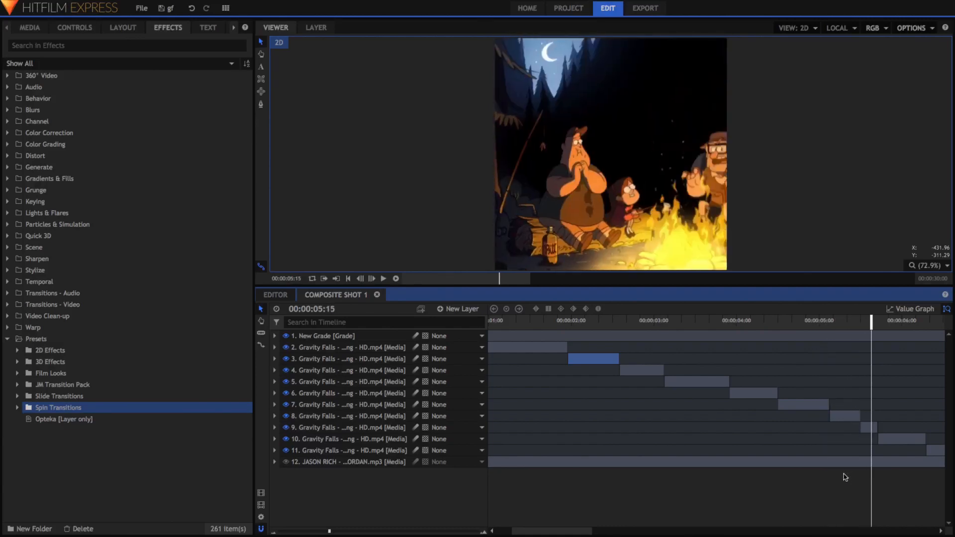
{"action": "key", "text": "Right"}
{"action": "key", "text": "Right"}
{"action": "key", "text": "Right"}
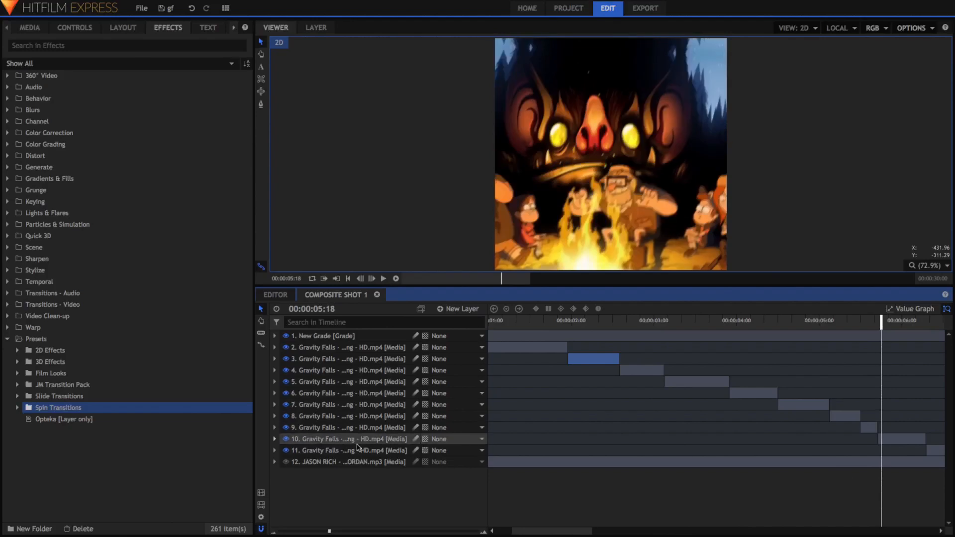
Step: Expand layer 9's effects and show the Shake settings with their Amount keyframes
{"action": "left_click", "coordinate": [363, 429]}
{"action": "left_click", "coordinate": [274, 427]}
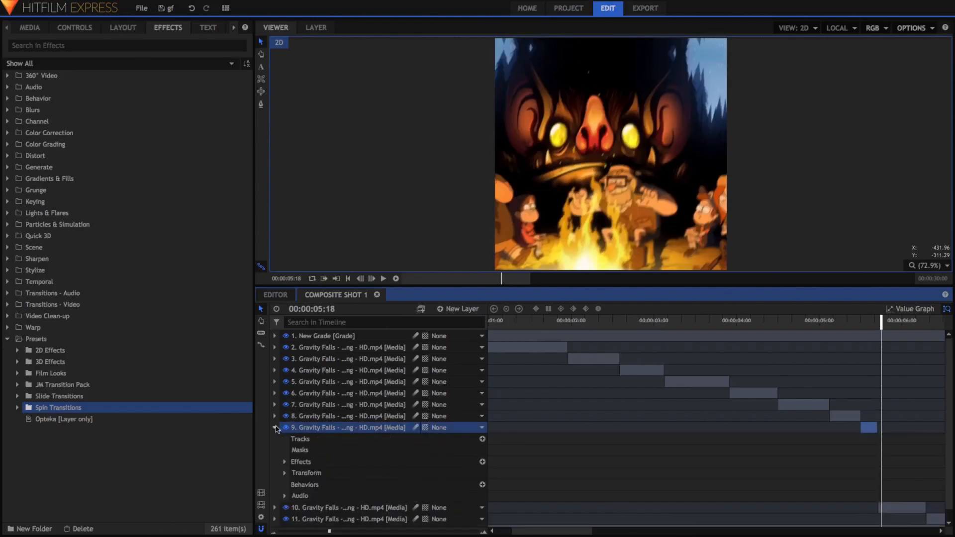
{"action": "scroll", "coordinate": [283, 448], "scroll_direction": "down", "scroll_amount": 1}
{"action": "left_click", "coordinate": [284, 453]}
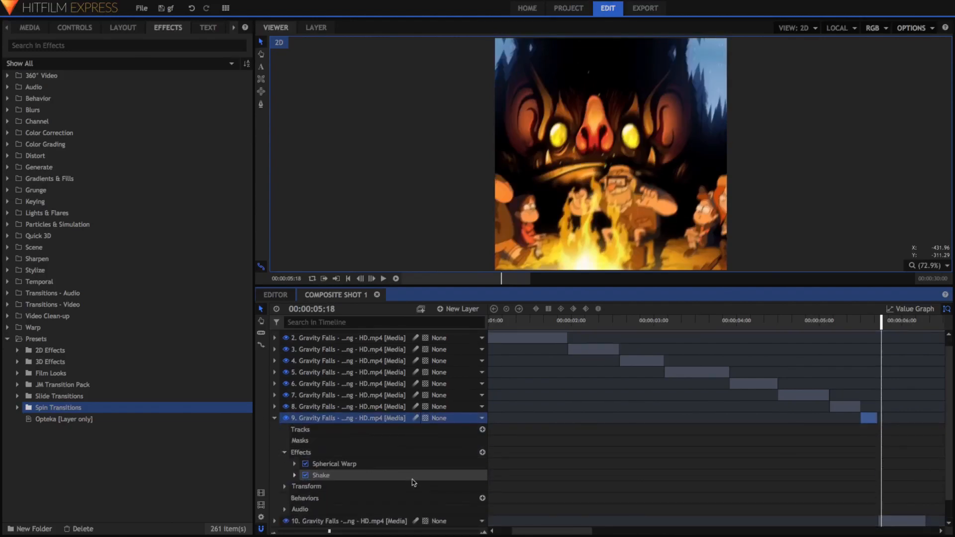
{"action": "left_click", "coordinate": [321, 475]}
{"action": "left_click", "coordinate": [294, 476]}
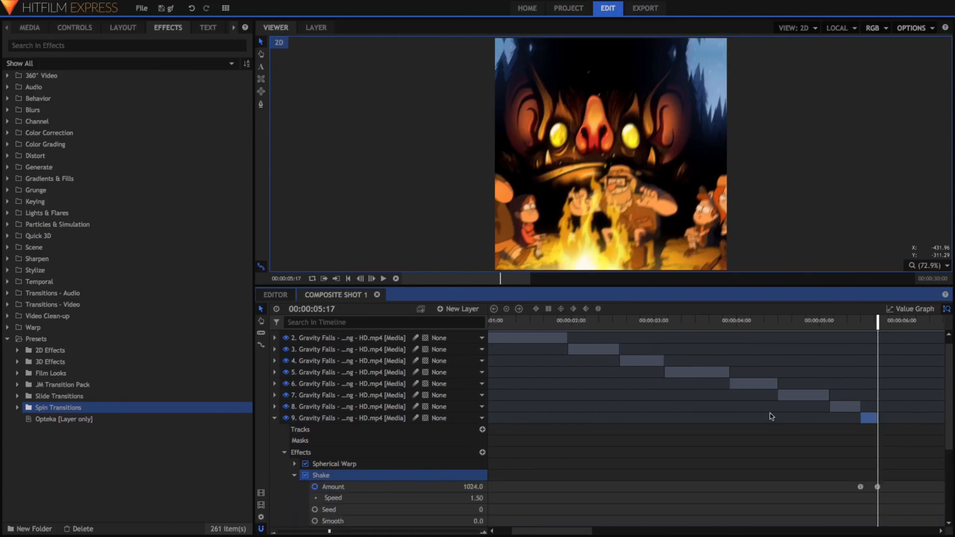
Step: Examine layer 9's Shake Amount keyframes by stepping back to 00:00:05:09 and forward again to 00:00:05:18
{"action": "key", "text": "Left"}
{"action": "key", "text": "Left"}
{"action": "key", "text": "Left"}
{"action": "key", "text": "Left"}
{"action": "key", "text": "Left"}
{"action": "key", "text": "Left"}
{"action": "key", "text": "Left"}
{"action": "key", "text": "Left"}
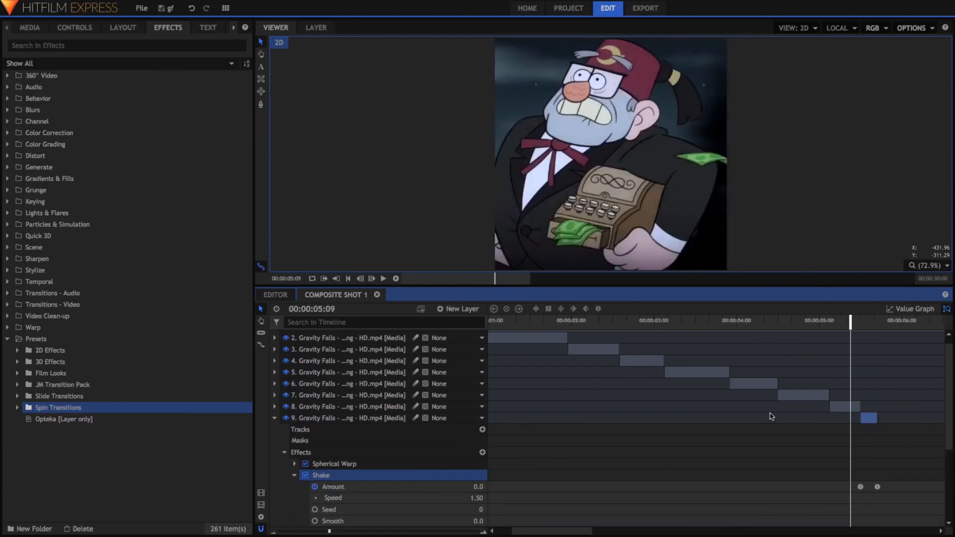
{"action": "key", "text": "Right"}
{"action": "key", "text": "Right"}
{"action": "key", "text": "Right"}
{"action": "key", "text": "Right"}
{"action": "key", "text": "Right"}
{"action": "key", "text": "Right"}
{"action": "key", "text": "Right"}
{"action": "key", "text": "Right"}
{"action": "key", "text": "Right"}
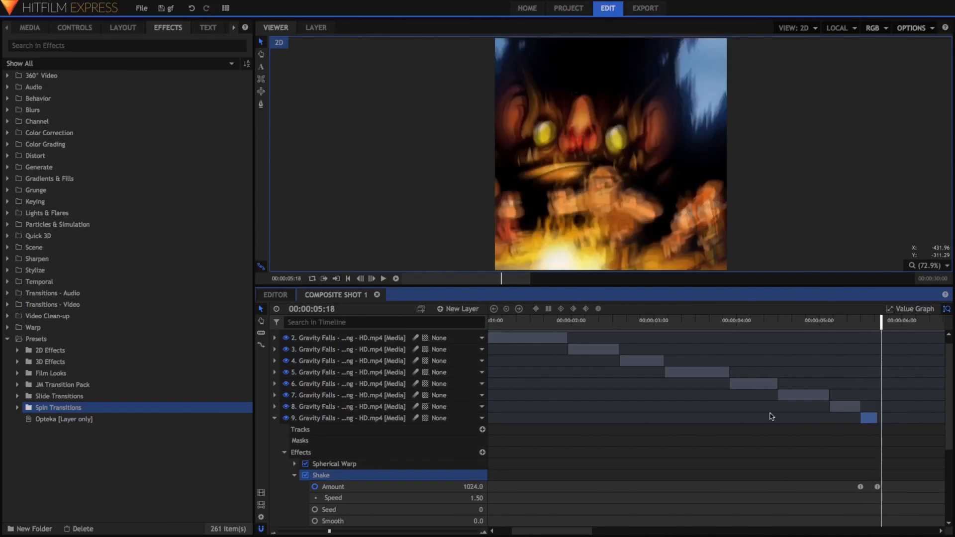
Step: Step forward to 00:00:05:21 in layer 10's clip and collapse layer 9
{"action": "key", "text": "Right"}
{"action": "key", "text": "Right"}
{"action": "key", "text": "Right"}
{"action": "left_click", "coordinate": [276, 418]}
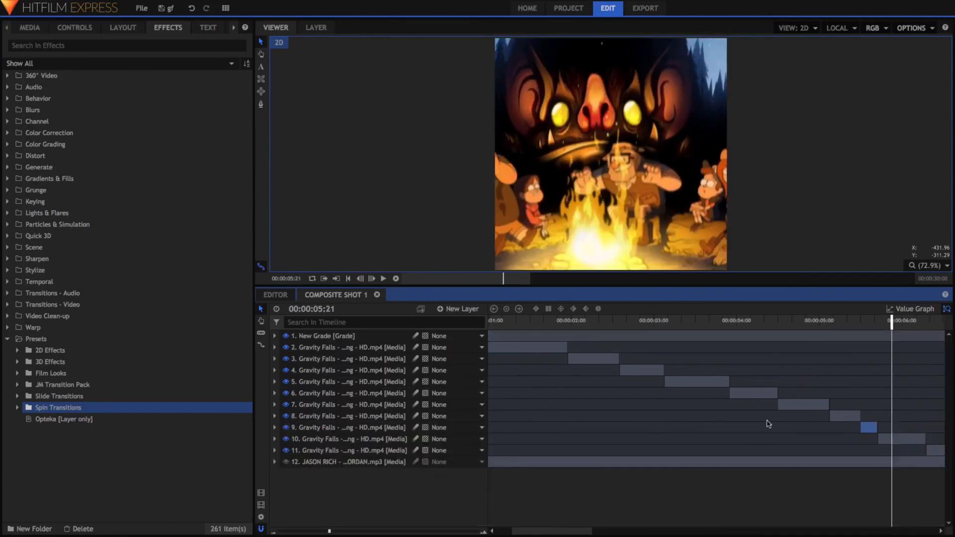
Step: Check the remaining clips on the timeline and step through layer 10 to 00:00:06:01
{"action": "scroll", "coordinate": [839, 456], "scroll_direction": "right", "scroll_amount": 5}
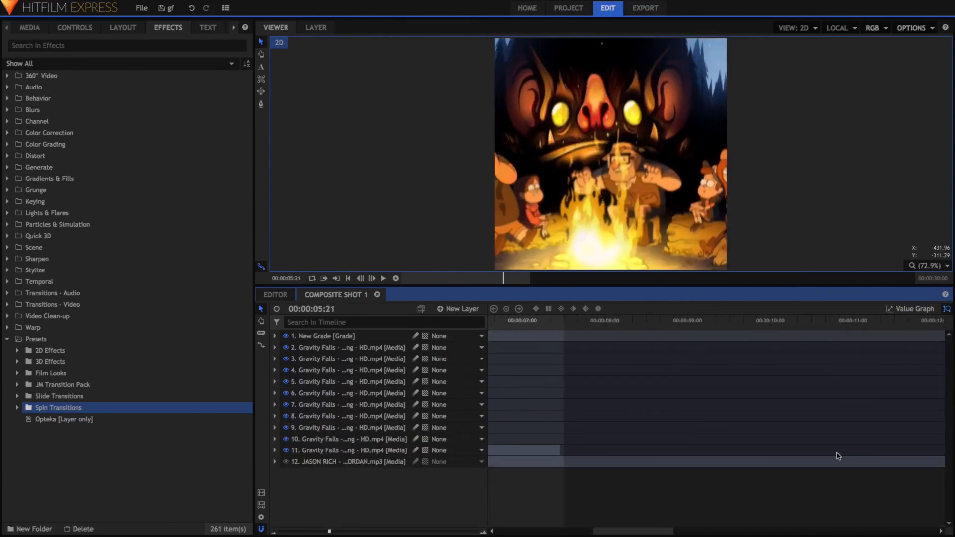
{"action": "scroll", "coordinate": [839, 456], "scroll_direction": "left", "scroll_amount": 5}
{"action": "key", "text": "Right"}
{"action": "key", "text": "Right"}
{"action": "key", "text": "Right"}
{"action": "key", "text": "Right"}
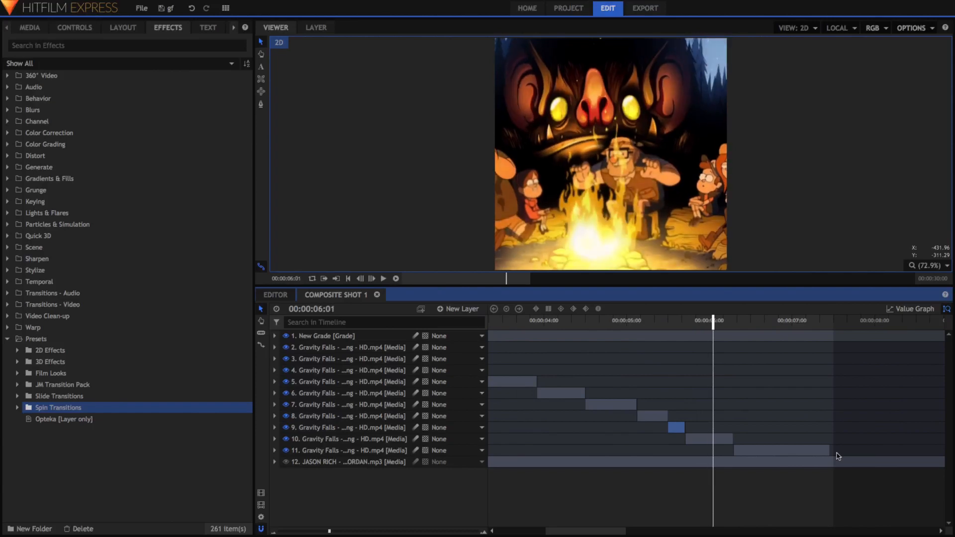
Step: Step frame by frame across the cut from layer 10 to layer 11, stopping at 00:00:06:15
{"action": "key", "text": "Right"}
{"action": "key", "text": "Right"}
{"action": "key", "text": "Right"}
{"action": "key", "text": "Right"}
{"action": "key", "text": "Right"}
{"action": "key", "text": "Right"}
{"action": "key", "text": "Right"}
{"action": "key", "text": "Right"}
{"action": "key", "text": "Right"}
{"action": "key", "text": "Right"}
{"action": "key", "text": "Right"}
{"action": "key", "text": "Right"}
{"action": "key", "text": "Right"}
{"action": "key", "text": "Right"}
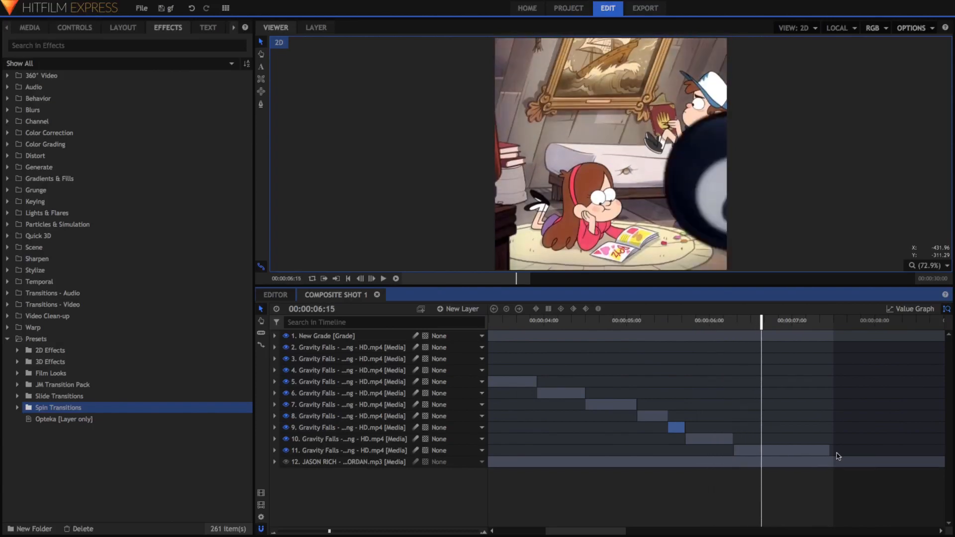
Step: Inspect layer 11's closing clip frame by frame up to 00:00:07:06
{"action": "key", "text": "Right"}
{"action": "key", "text": "Right"}
{"action": "key", "text": "Right"}
{"action": "key", "text": "Right"}
{"action": "key", "text": "Right"}
{"action": "key", "text": "Right"}
{"action": "key", "text": "Right"}
{"action": "key", "text": "Right"}
{"action": "key", "text": "Right"}
{"action": "key", "text": "Right"}
{"action": "key", "text": "Right"}
{"action": "key", "text": "Right"}
{"action": "key", "text": "Right"}
{"action": "key", "text": "Right"}
{"action": "key", "text": "Right"}
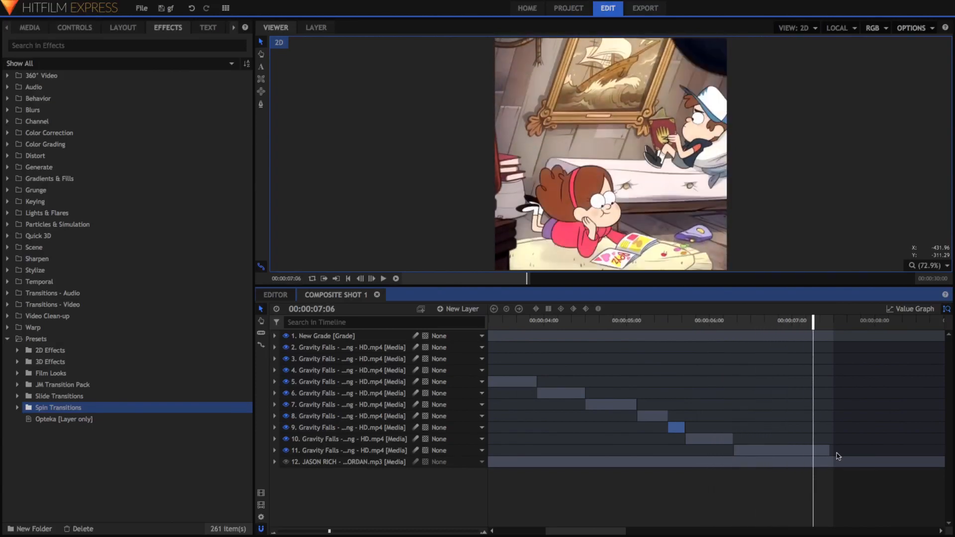
Step: Step frame by frame through the end of layer 11's clip to 00:00:07:09
{"action": "key", "text": "Right"}
{"action": "key", "text": "Right"}
{"action": "key", "text": "Right"}
Step: Check the Behaviors and Effects entries of the New Grade layer, leaving the layer collapsed
{"action": "scroll", "coordinate": [836, 454], "scroll_direction": "left", "scroll_amount": 6}
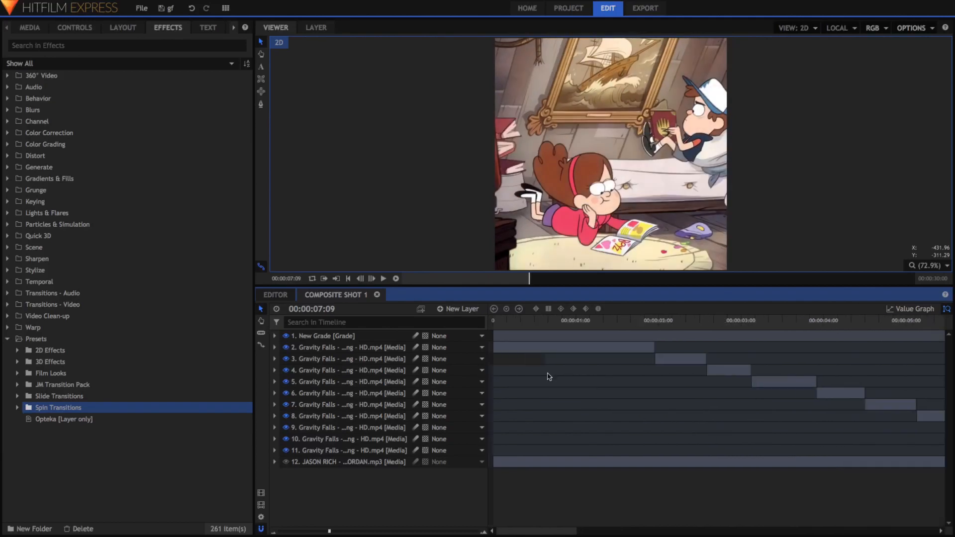
{"action": "left_click", "coordinate": [274, 336]}
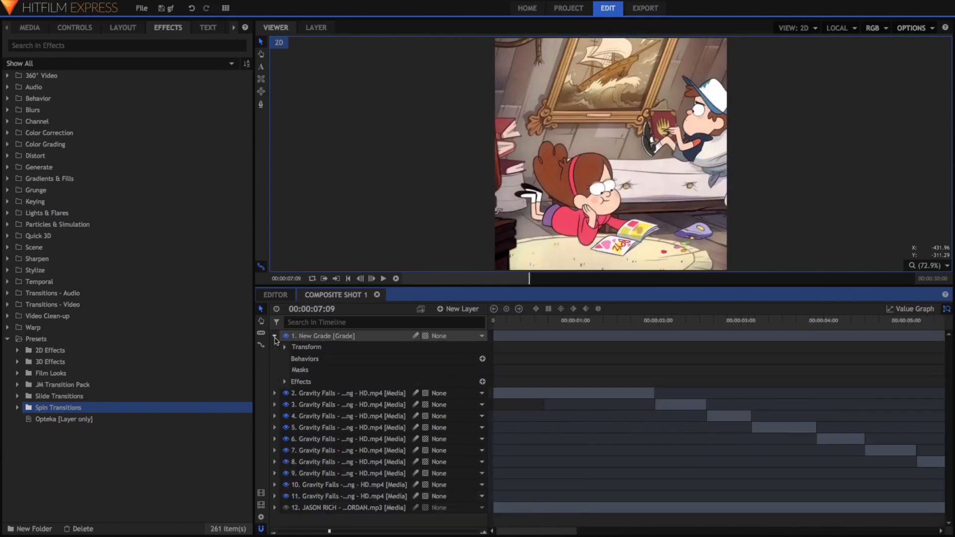
{"action": "left_click", "coordinate": [304, 358]}
{"action": "left_click", "coordinate": [301, 382]}
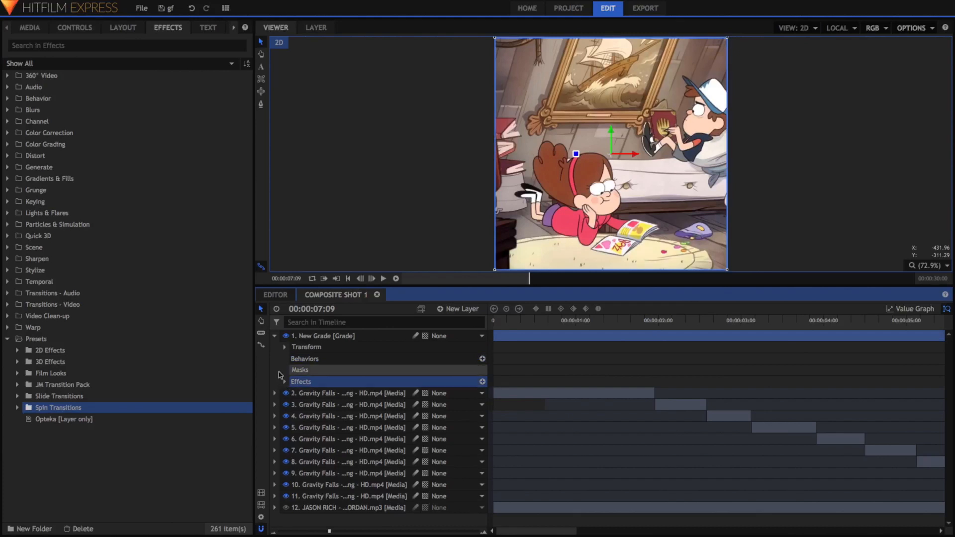
{"action": "left_click", "coordinate": [274, 336]}
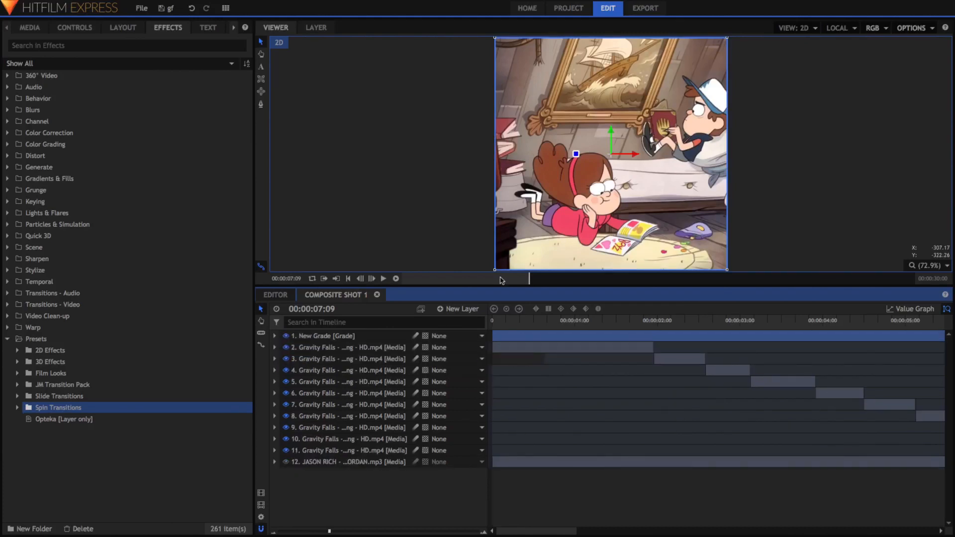
Step: Return to the start of the composite shot and step through layer 2's opening frames to 00:00:00:02
{"action": "key", "text": "Home"}
{"action": "left_click", "coordinate": [319, 350]}
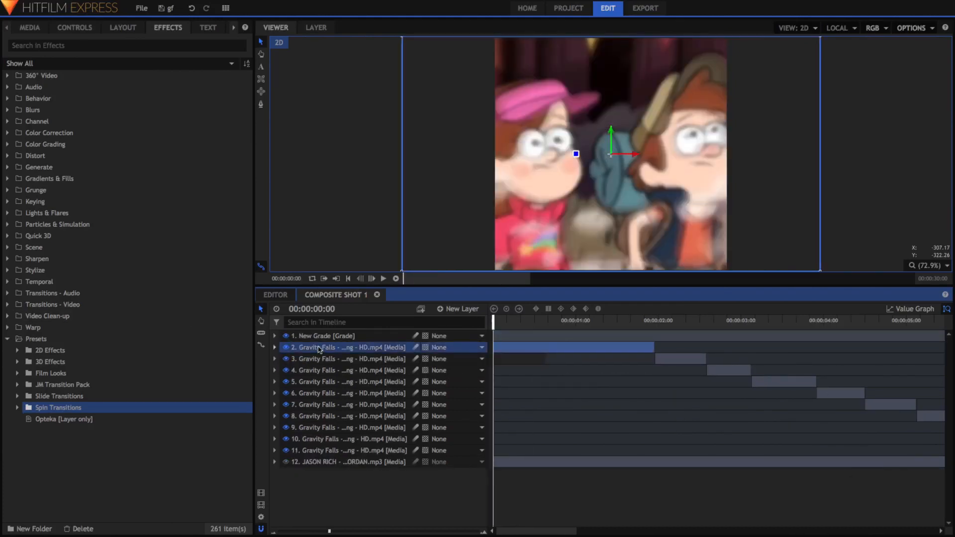
{"action": "left_click", "coordinate": [275, 347]}
{"action": "left_click", "coordinate": [275, 347]}
{"action": "key", "text": "Right"}
{"action": "key", "text": "Right"}
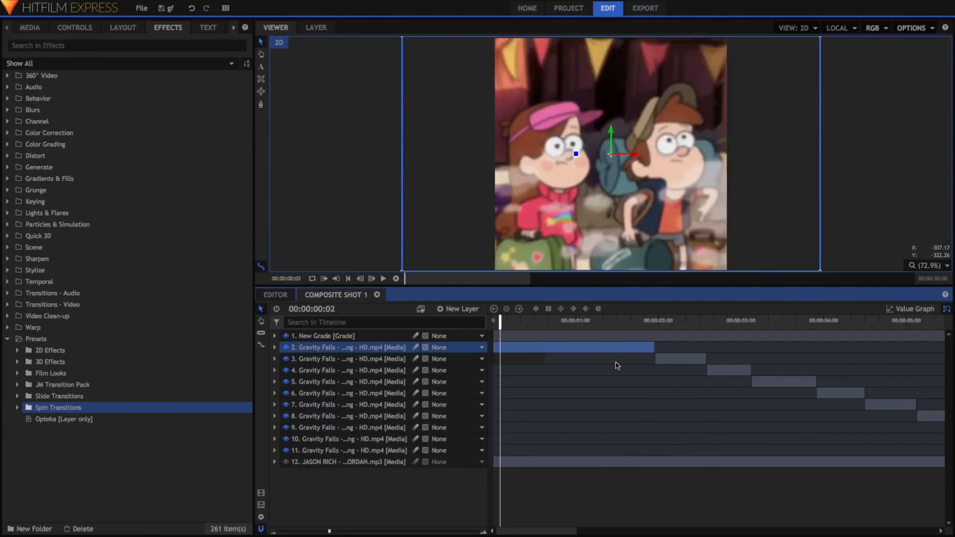
Step: Expand the New Grade layer's effects and show the Diffuse settings with the playhead at 00:00:00:00
{"action": "left_click", "coordinate": [275, 336]}
{"action": "left_click", "coordinate": [285, 381]}
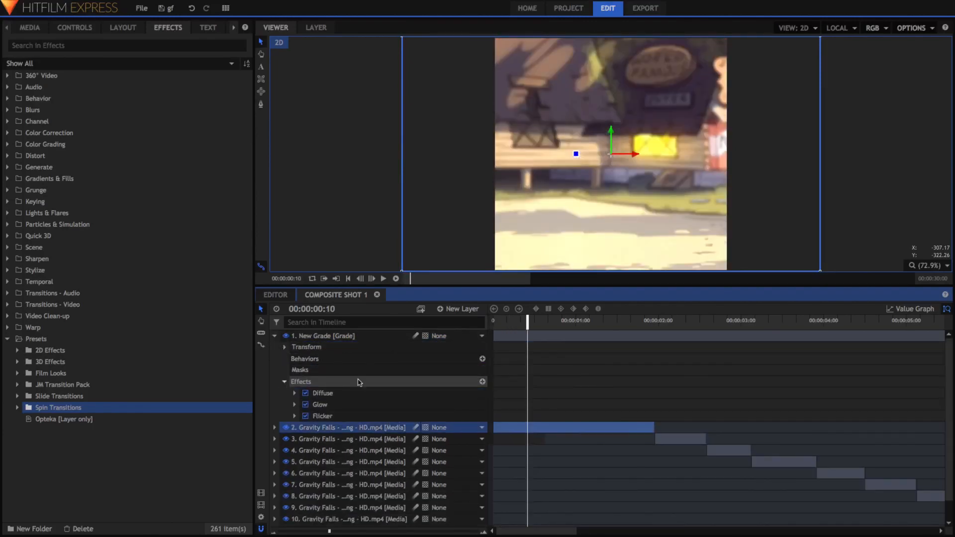
{"action": "left_click", "coordinate": [318, 404]}
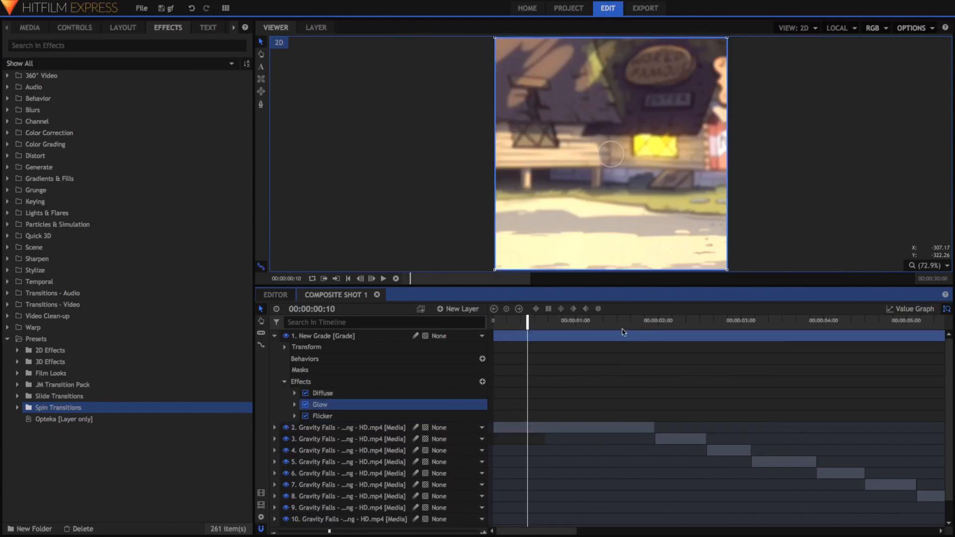
{"action": "left_click", "coordinate": [493, 320]}
{"action": "left_click", "coordinate": [321, 393]}
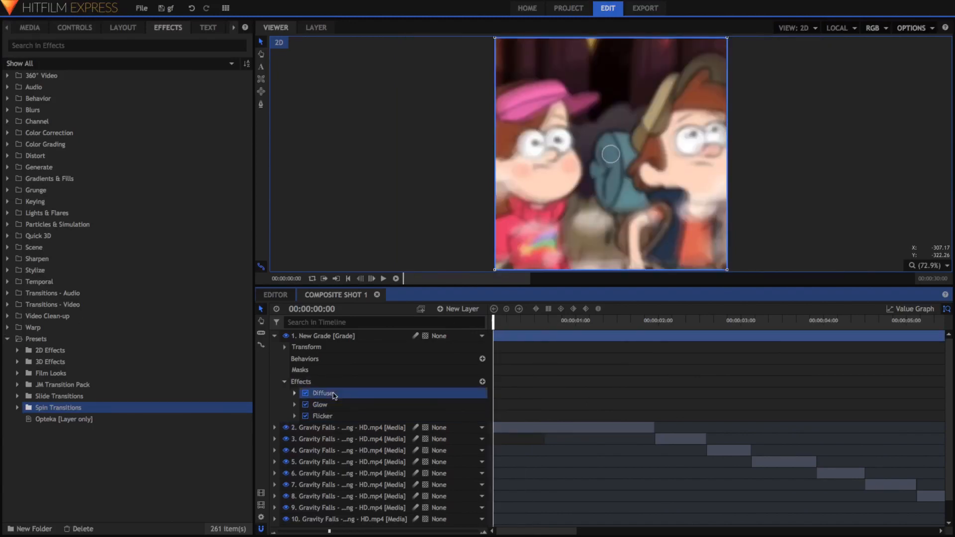
{"action": "left_click", "coordinate": [294, 393]}
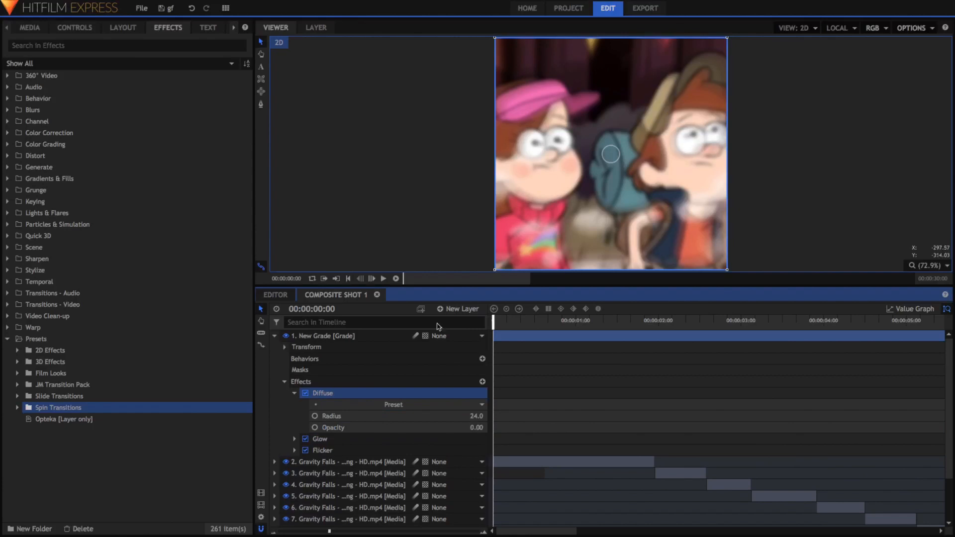
Step: Compare the opening frames up to 00:00:00:07 with the grade's Diffuse effect off and on
{"action": "left_click", "coordinate": [305, 393]}
{"action": "left_click", "coordinate": [305, 394]}
{"action": "key", "text": "space"}
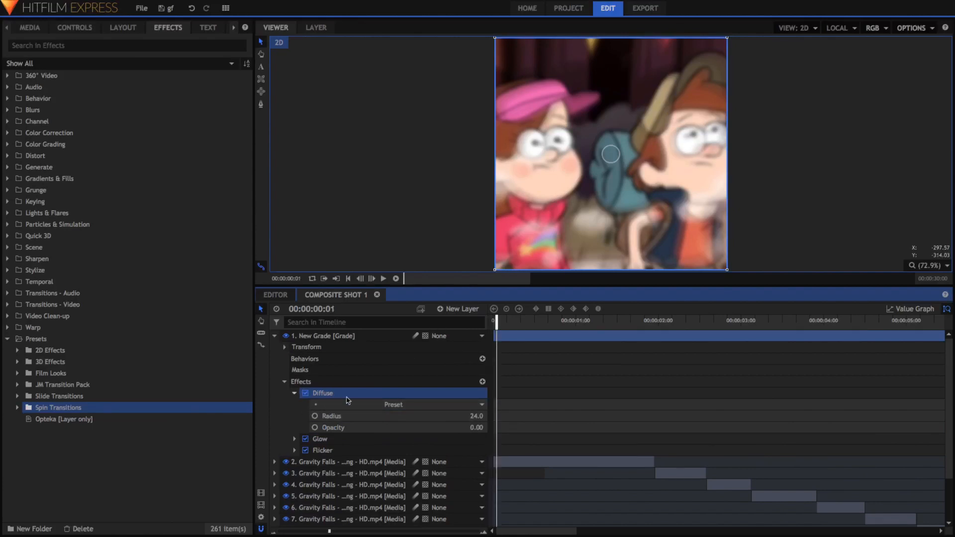
{"action": "left_click", "coordinate": [306, 393]}
{"action": "left_click", "coordinate": [305, 393]}
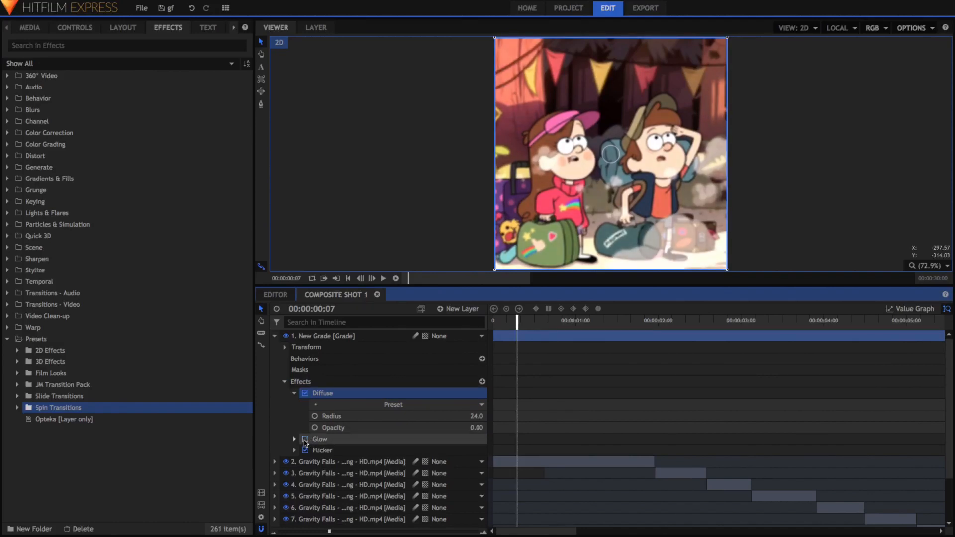
Step: Compare the frame at 00:00:00:07 with Diffuse, Glow and Flicker disabled and enabled, leaving all three on
{"action": "left_click", "coordinate": [305, 393]}
{"action": "left_click", "coordinate": [305, 439]}
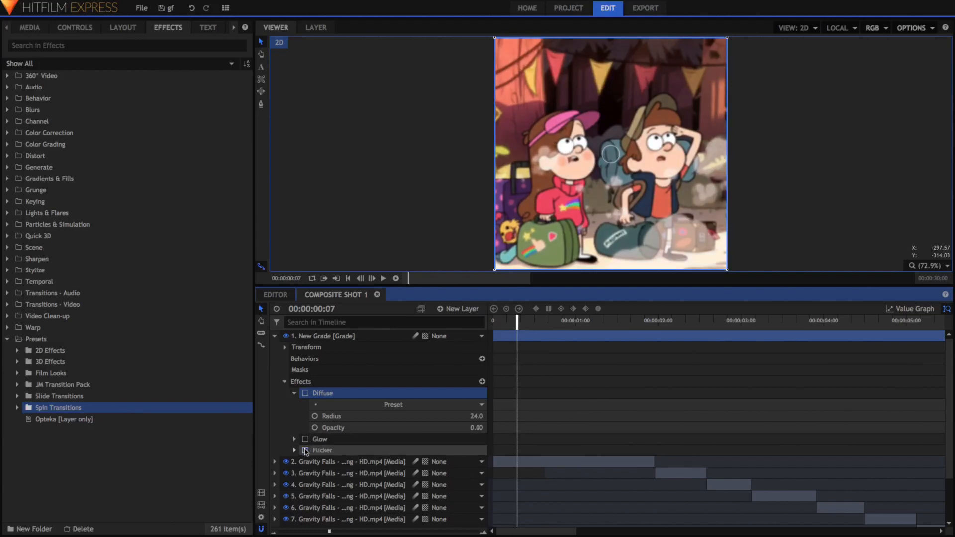
{"action": "left_click", "coordinate": [305, 439]}
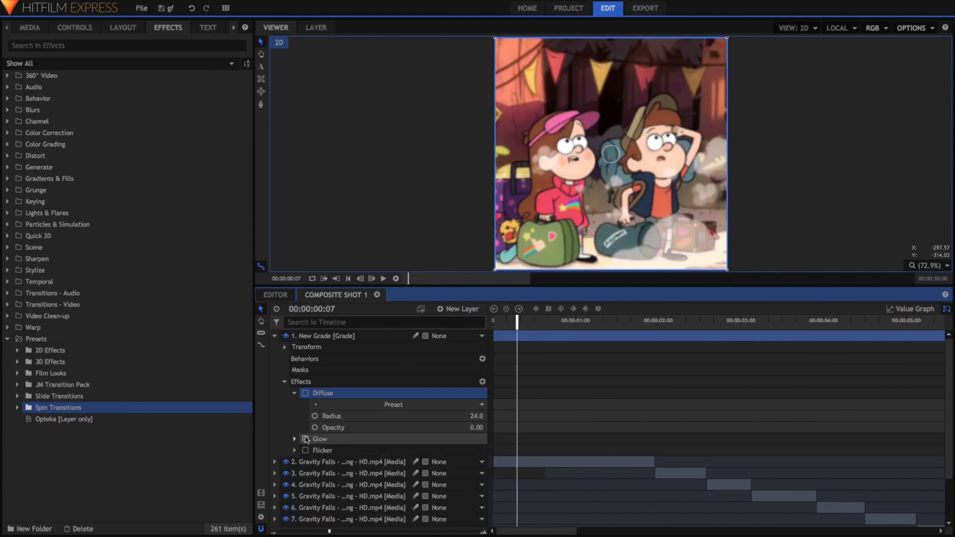
{"action": "left_click", "coordinate": [305, 395]}
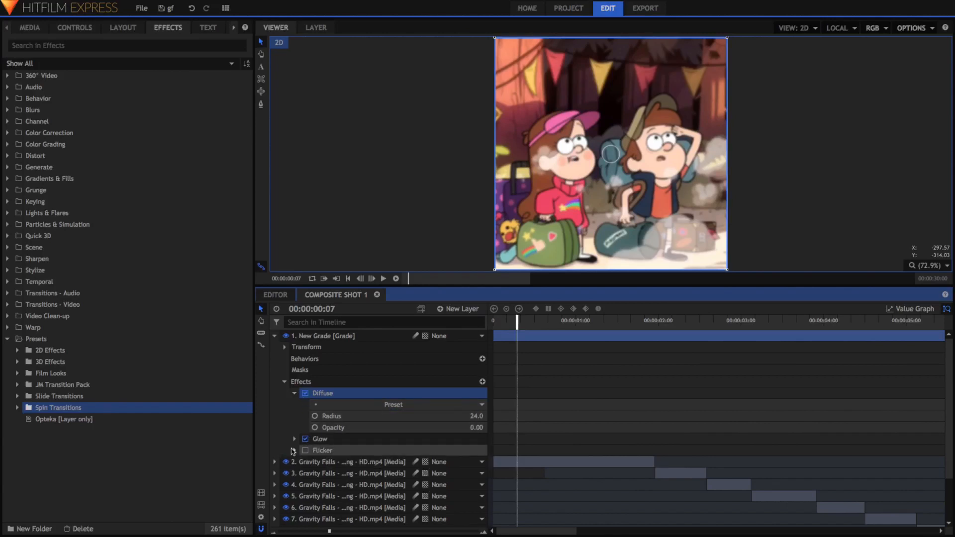
{"action": "left_click", "coordinate": [306, 450]}
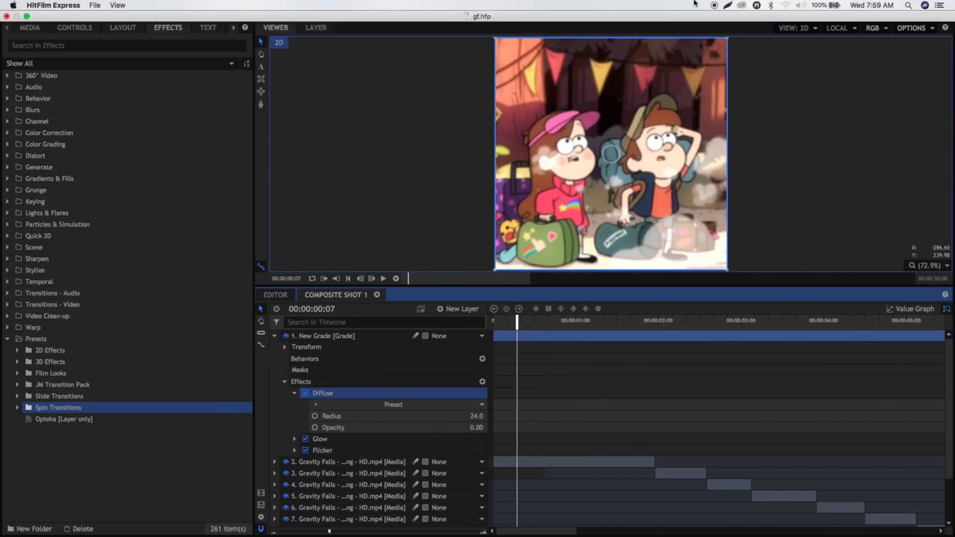
Step: Collapse the New Grade layer, then select the layer 12 audio track and show the project's media files
{"action": "left_click", "coordinate": [274, 336]}
{"action": "left_click", "coordinate": [321, 460]}
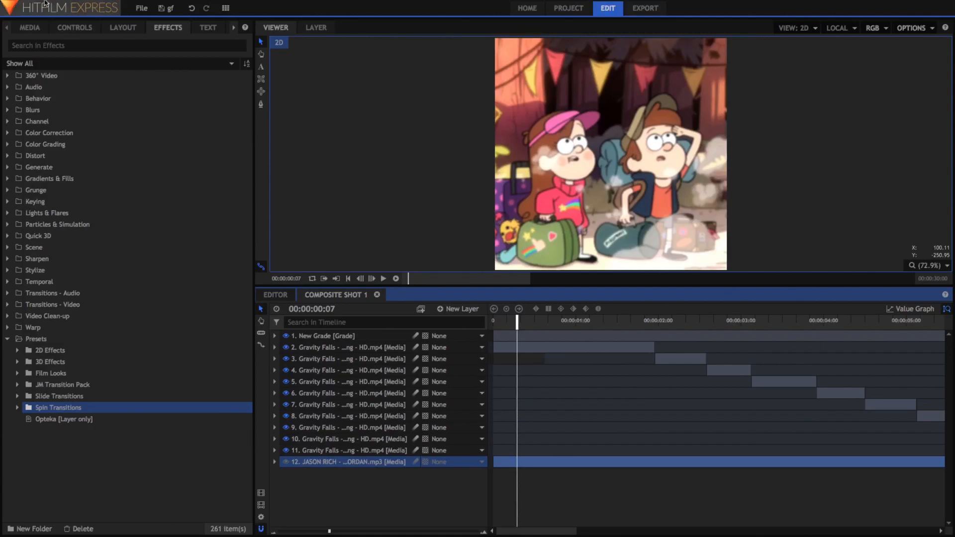
{"action": "left_click", "coordinate": [29, 28]}
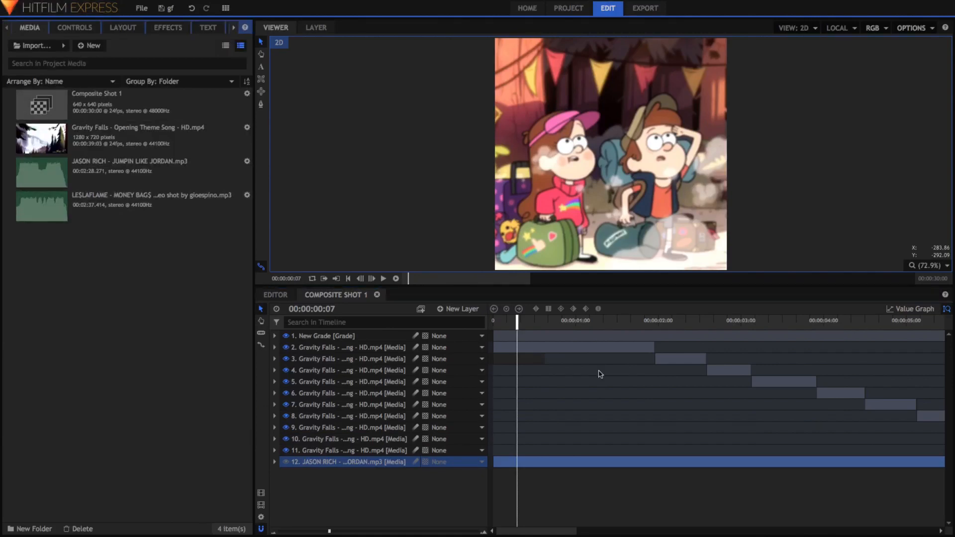